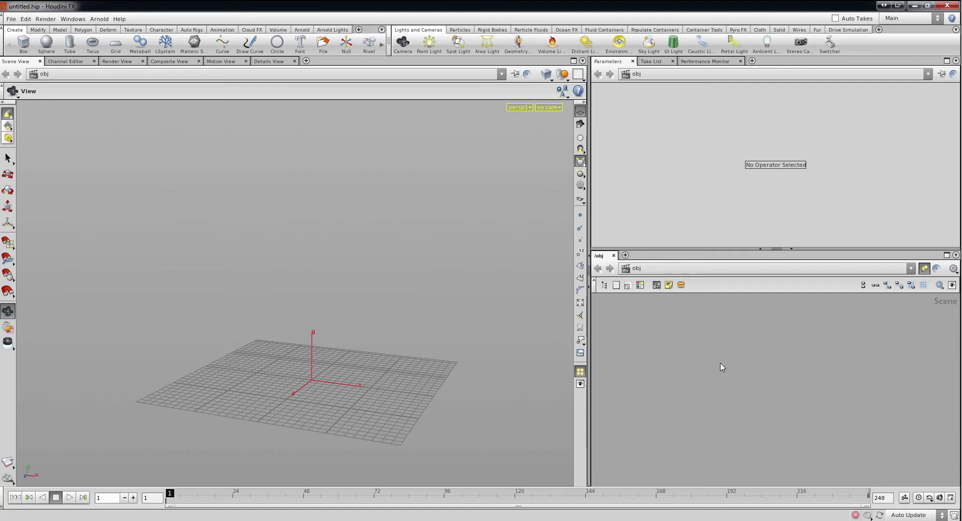
Add a Geometry object named geo1 to the network.
{"action": "key", "text": "Tab"}
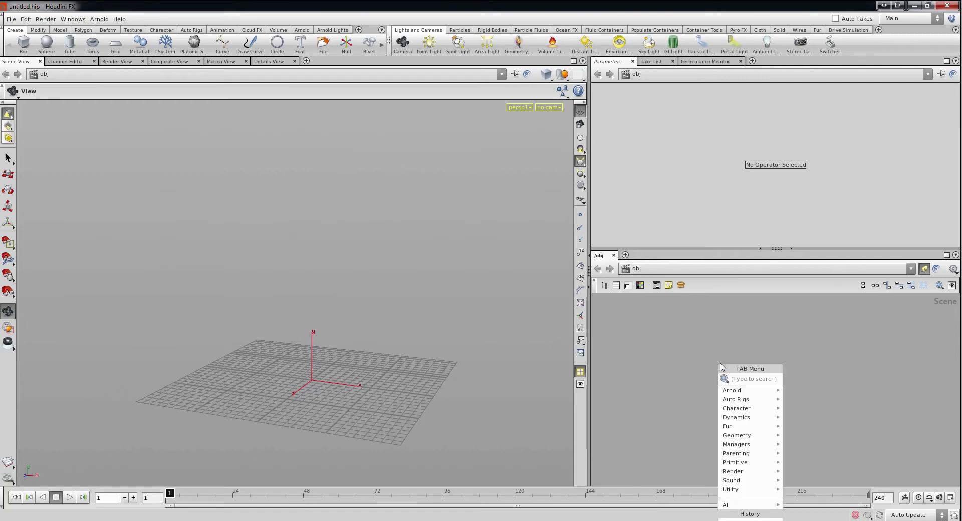
{"action": "type", "text": "Geometry"}
{"action": "key", "text": "Return"}
{"action": "left_click", "coordinate": [721, 368]}
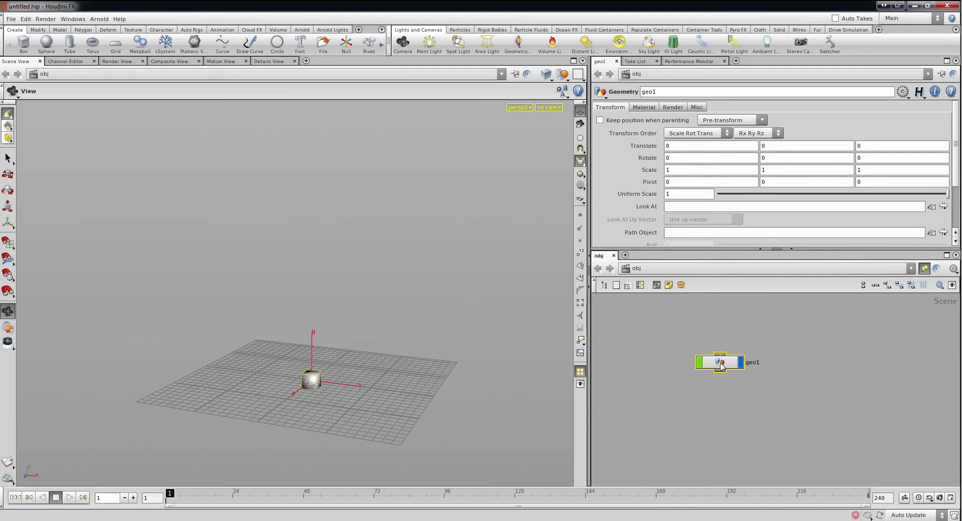
Frame the default cube, then dive into geo1 and select its file1 node.
{"action": "scroll", "coordinate": [381, 378], "scroll_direction": "up", "scroll_amount": 2}
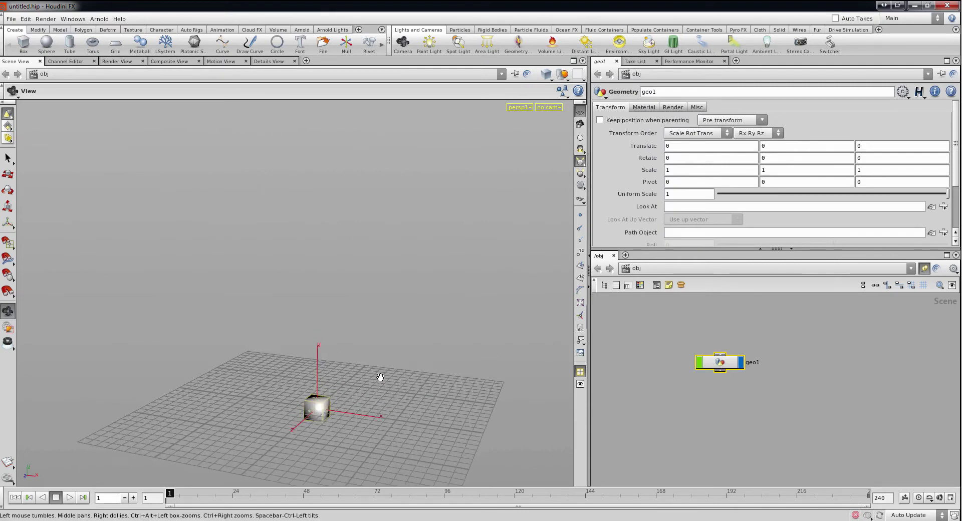
{"action": "middle_click_drag", "start_coordinate": [378, 380], "coordinate": [389, 232]}
{"action": "mouse_move", "coordinate": [389, 231]}
{"action": "left_mouse_down"}
{"action": "mouse_move", "coordinate": [387, 337]}
{"action": "mouse_move", "coordinate": [403, 364]}
{"action": "mouse_move", "coordinate": [382, 354]}
{"action": "mouse_move", "coordinate": [404, 346]}
{"action": "left_mouse_up"}
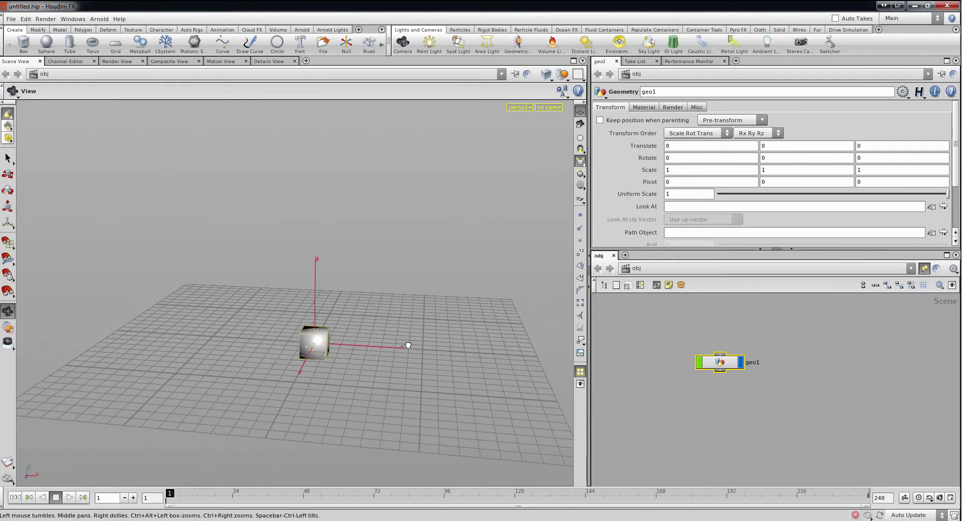
{"action": "double_click", "coordinate": [718, 363]}
{"action": "left_click_drag", "start_coordinate": [716, 352], "coordinate": [833, 437]}
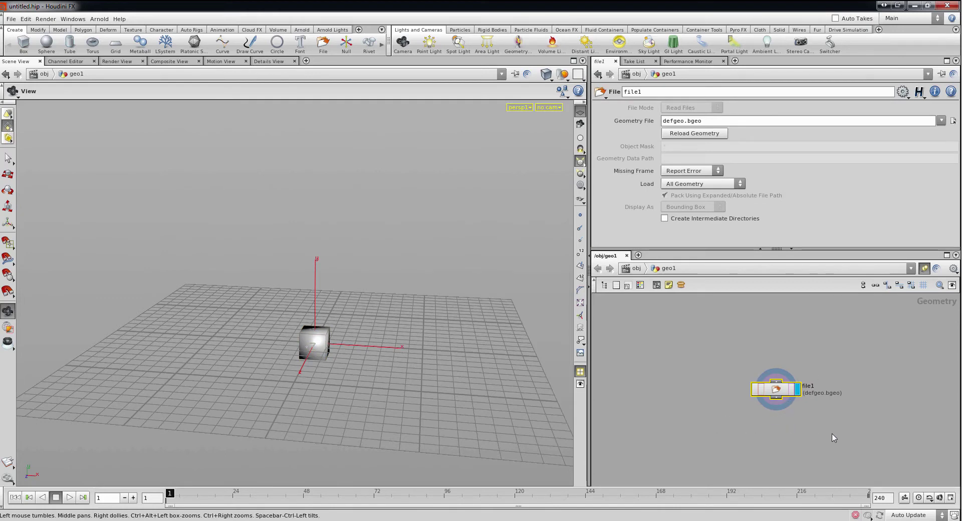
Delete file1 and add a box1 Box node, giving a 1×1×1 cube at the origin.
{"action": "key", "text": "Delete"}
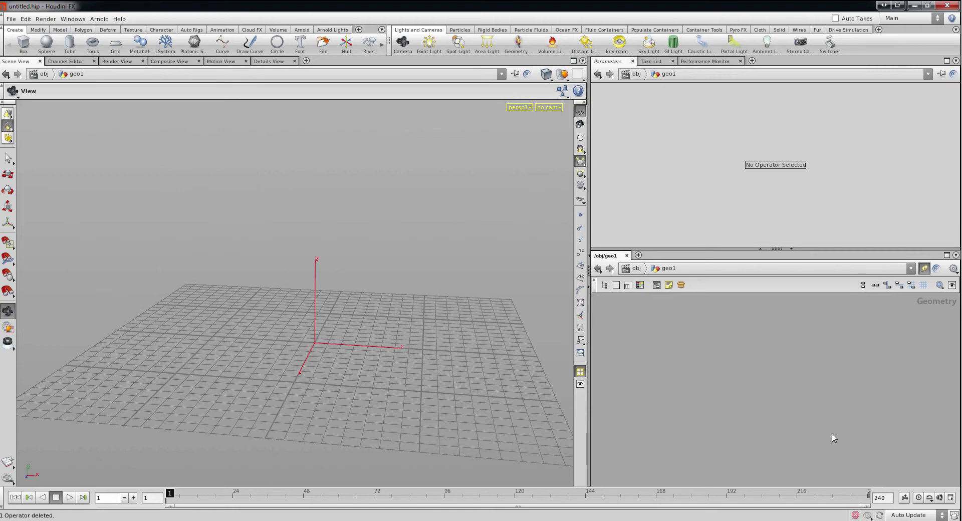
{"action": "key", "text": "Tab"}
{"action": "type", "text": "Box"}
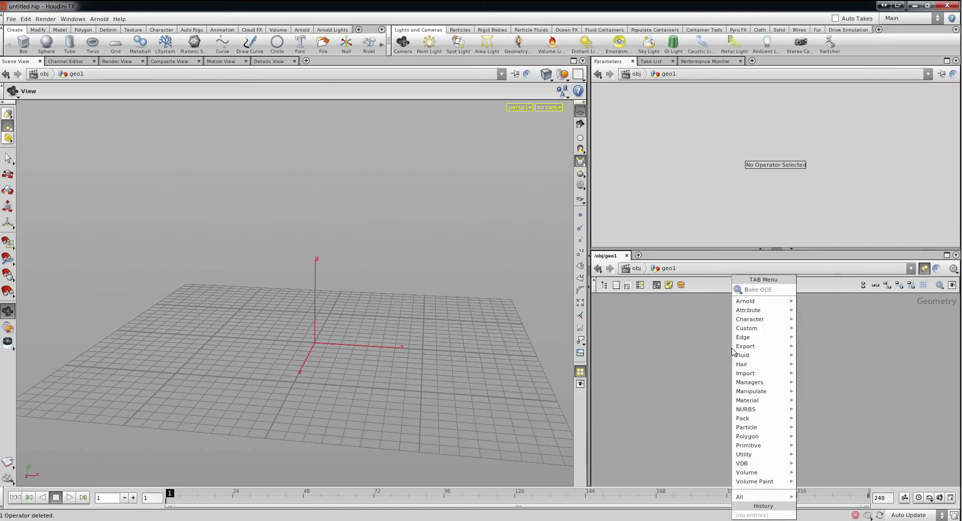
{"action": "key", "text": "Return"}
{"action": "left_click", "coordinate": [733, 351]}
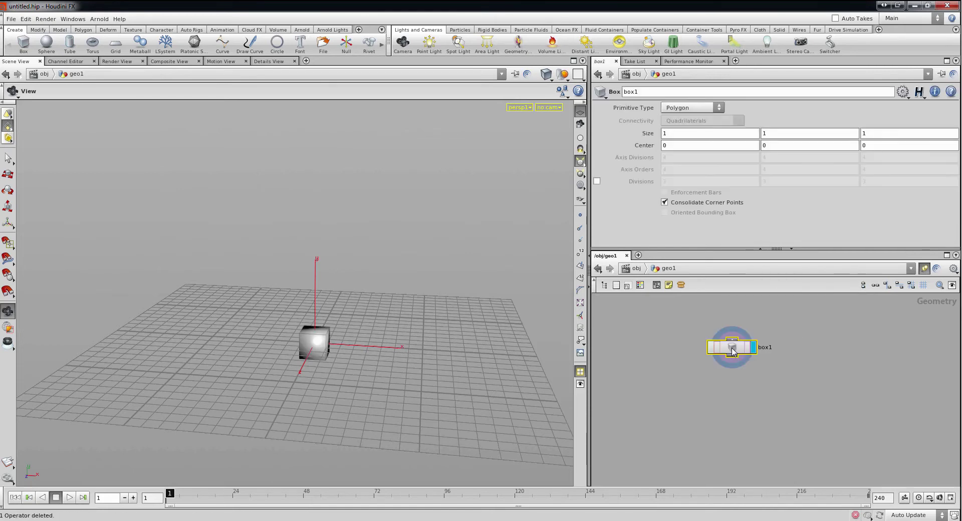
{"action": "left_click_drag", "start_coordinate": [733, 351], "coordinate": [684, 356]}
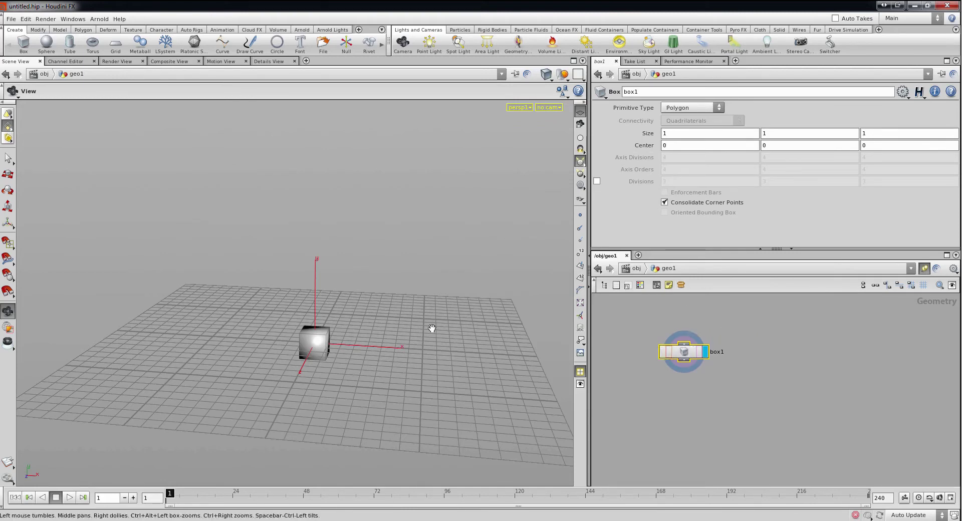
{"action": "mouse_move", "coordinate": [430, 329]}
{"action": "left_mouse_down"}
{"action": "mouse_move", "coordinate": [393, 344]}
{"action": "mouse_move", "coordinate": [369, 337]}
{"action": "mouse_move", "coordinate": [455, 308]}
{"action": "left_mouse_up"}
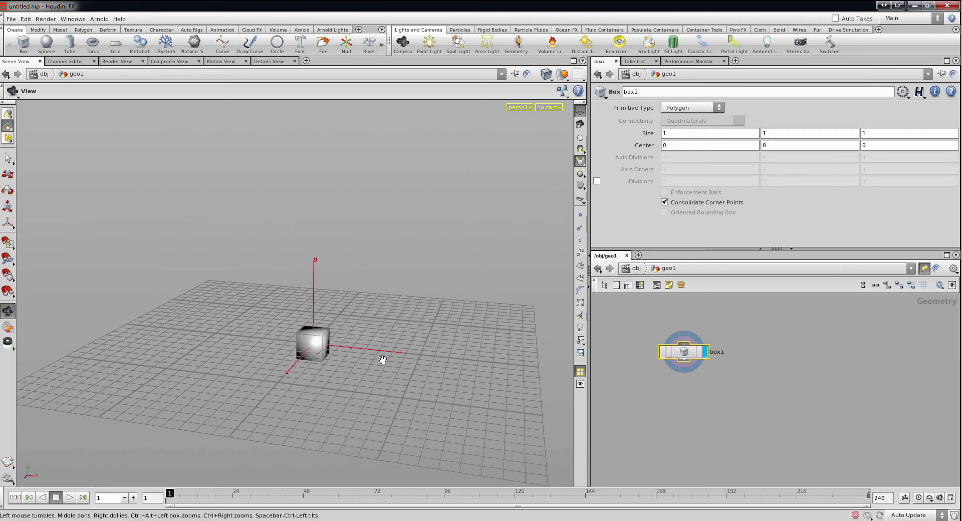
{"action": "mouse_move", "coordinate": [382, 361]}
{"action": "left_mouse_down"}
{"action": "mouse_move", "coordinate": [348, 303]}
{"action": "mouse_move", "coordinate": [419, 305]}
{"action": "mouse_move", "coordinate": [387, 318]}
{"action": "left_mouse_up"}
{"action": "scroll", "coordinate": [378, 315], "scroll_direction": "up", "scroll_amount": 3}
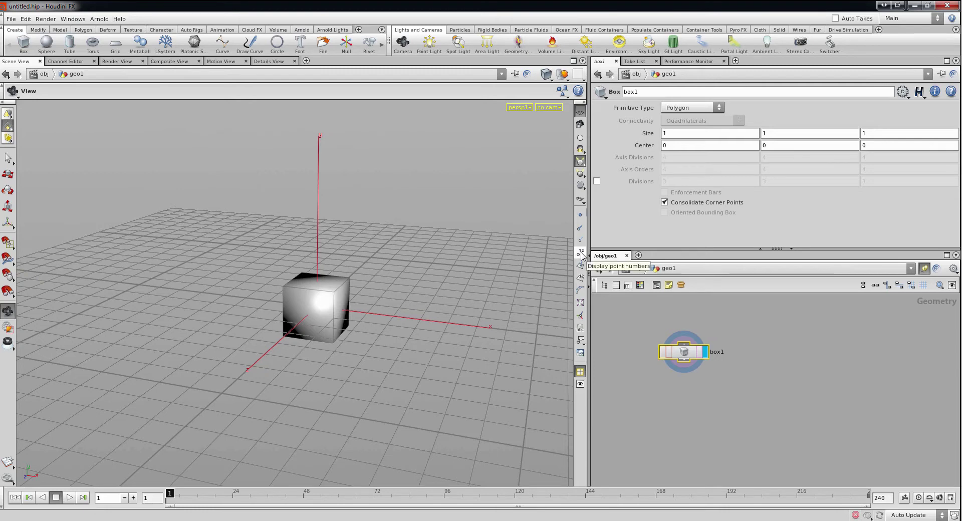
Turn on point numbers and point dots for the cube, then deselect box1.
{"action": "left_click", "coordinate": [581, 253]}
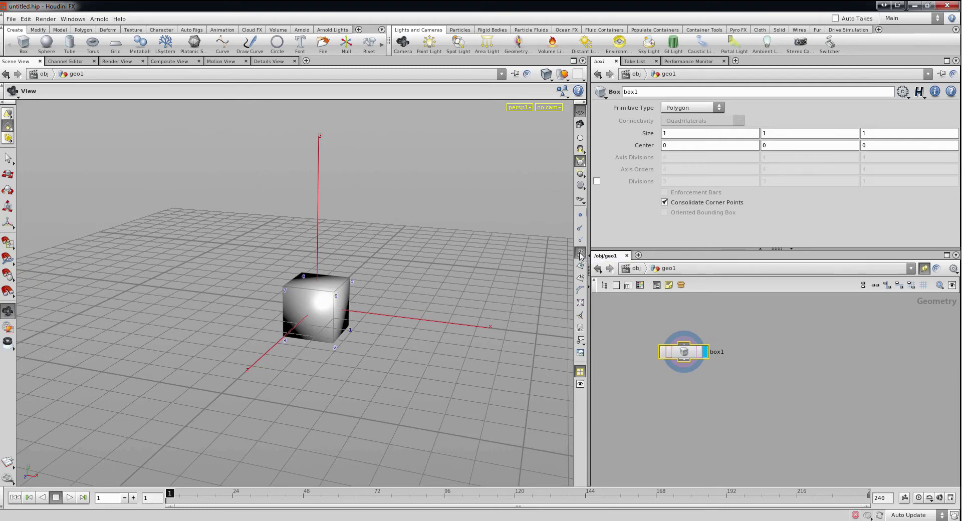
{"action": "mouse_move", "coordinate": [374, 280]}
{"action": "left_mouse_down"}
{"action": "mouse_move", "coordinate": [378, 290]}
{"action": "mouse_move", "coordinate": [364, 297]}
{"action": "mouse_move", "coordinate": [365, 287]}
{"action": "mouse_move", "coordinate": [391, 290]}
{"action": "mouse_move", "coordinate": [329, 262]}
{"action": "mouse_move", "coordinate": [309, 215]}
{"action": "mouse_move", "coordinate": [322, 256]}
{"action": "mouse_move", "coordinate": [314, 321]}
{"action": "left_mouse_up"}
{"action": "left_click", "coordinate": [580, 216]}
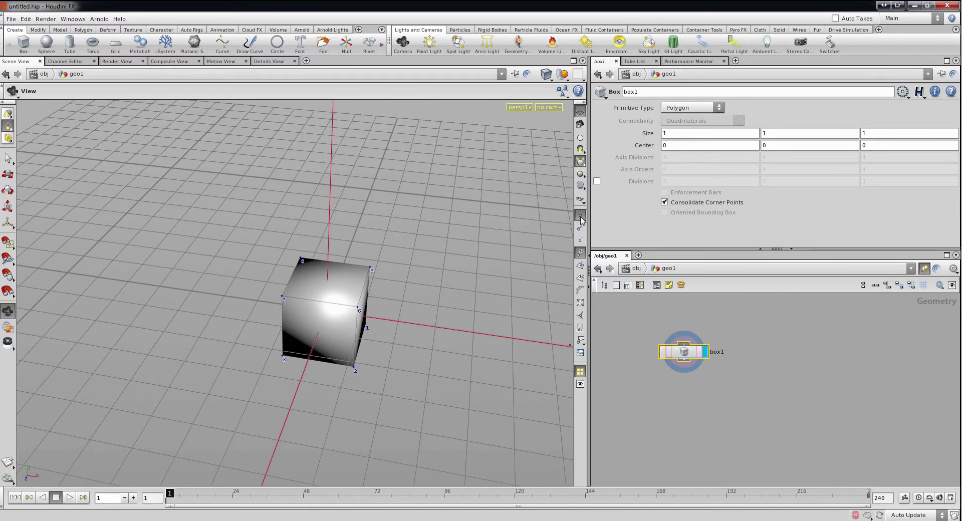
{"action": "mouse_move", "coordinate": [388, 286]}
{"action": "left_mouse_down"}
{"action": "mouse_move", "coordinate": [415, 328]}
{"action": "mouse_move", "coordinate": [382, 319]}
{"action": "left_mouse_up"}
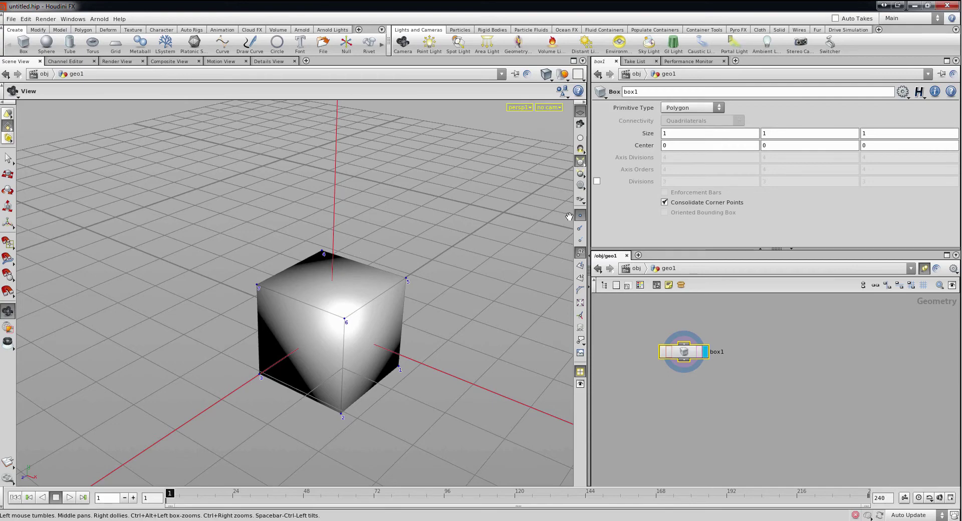
{"action": "mouse_move", "coordinate": [400, 318]}
{"action": "left_mouse_down"}
{"action": "mouse_move", "coordinate": [417, 304]}
{"action": "mouse_move", "coordinate": [378, 263]}
{"action": "left_mouse_up"}
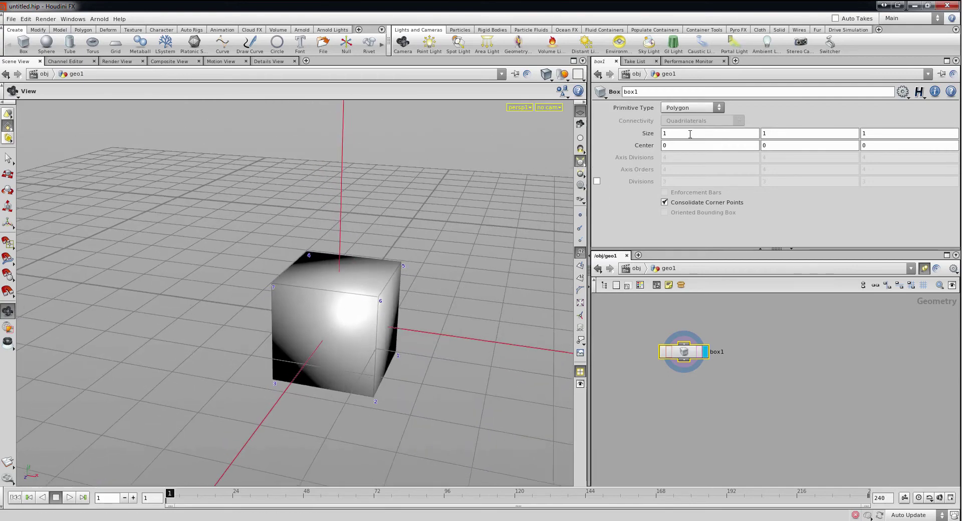
{"action": "mouse_move", "coordinate": [324, 325]}
{"action": "left_mouse_down"}
{"action": "mouse_move", "coordinate": [391, 319]}
{"action": "mouse_move", "coordinate": [345, 310]}
{"action": "left_mouse_up"}
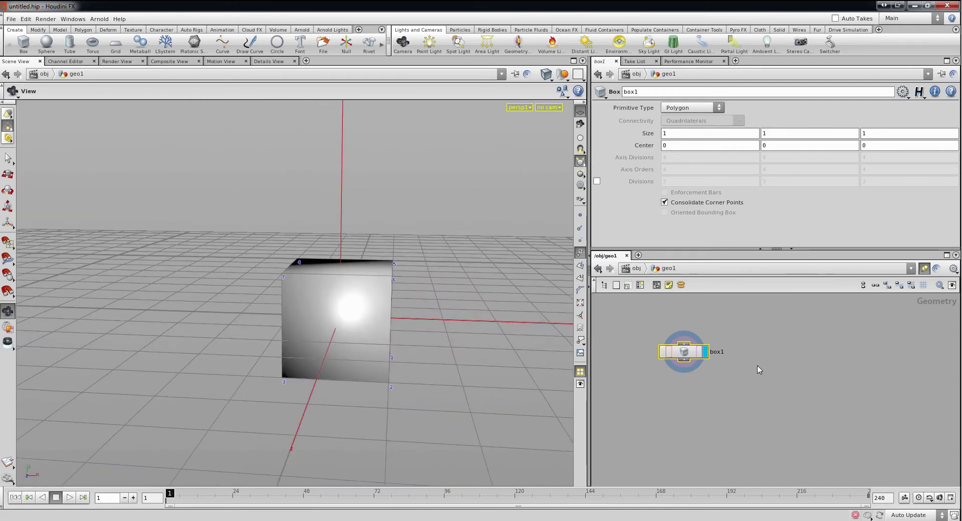
{"action": "left_click", "coordinate": [795, 364]}
Add a sphere1 Sphere node beside box1 and set it as the displayed node.
{"action": "key", "text": "Tab"}
{"action": "type", "text": "tra"}
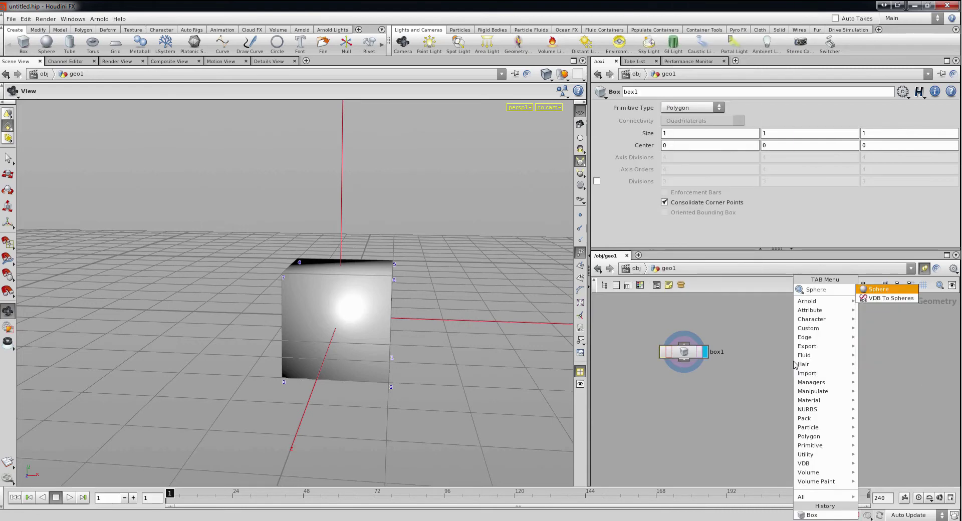
{"action": "key", "text": "Return"}
{"action": "left_click", "coordinate": [770, 355]}
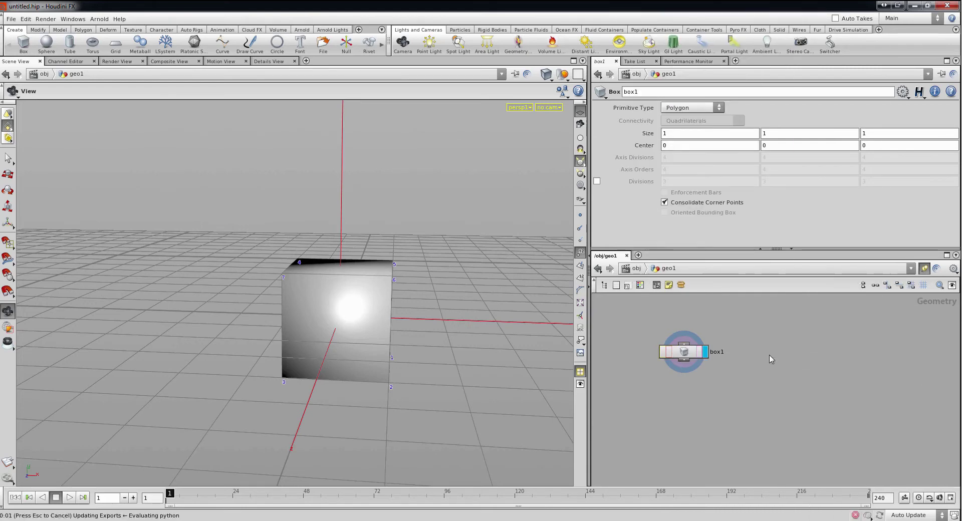
{"action": "left_click_drag", "start_coordinate": [501, 321], "coordinate": [453, 317]}
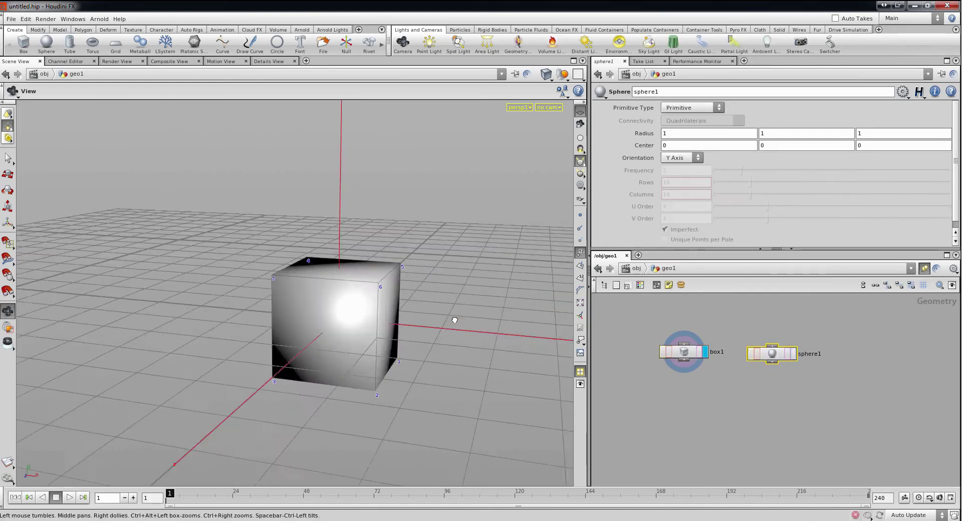
{"action": "left_click", "coordinate": [794, 355]}
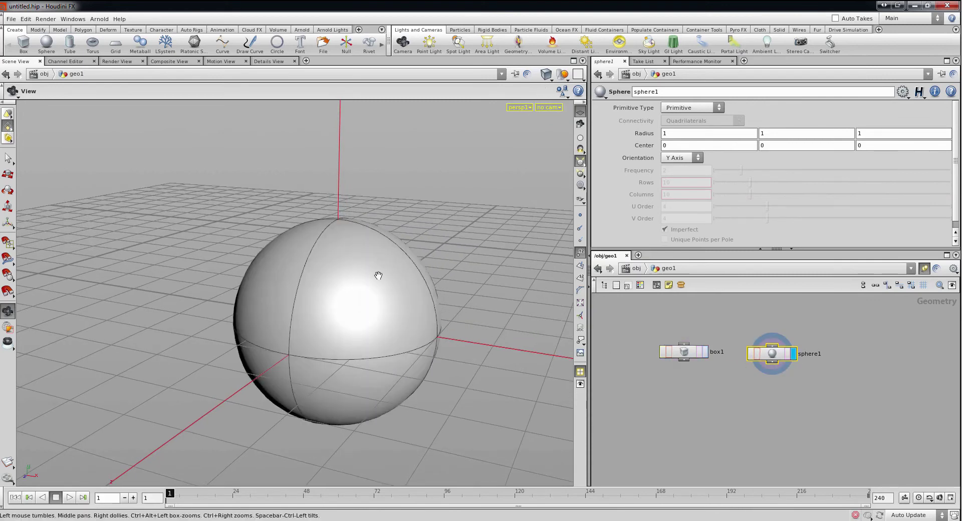
{"action": "left_click_drag", "start_coordinate": [378, 273], "coordinate": [391, 295]}
Switch the viewport to Wireframe shading and orbit around the radius-1 sphere.
{"action": "left_click", "coordinate": [546, 74]}
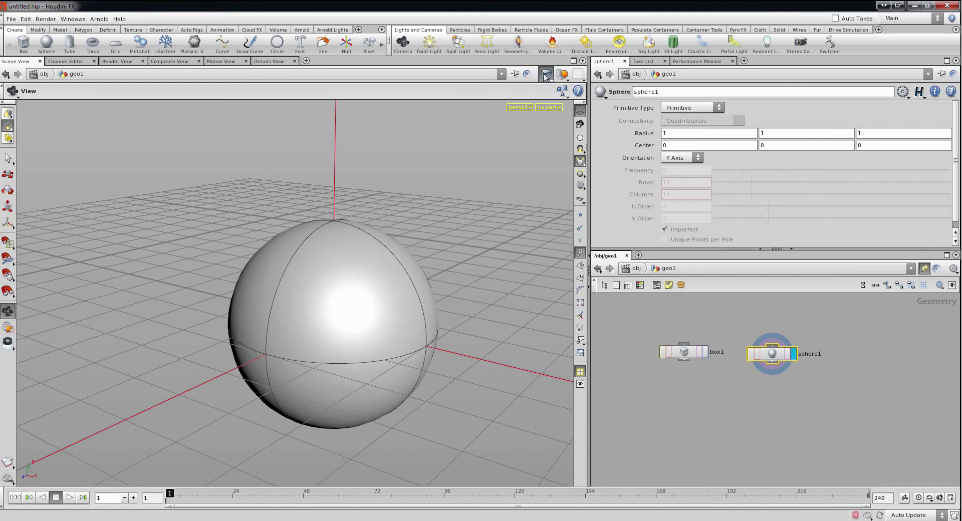
{"action": "left_click", "coordinate": [559, 106]}
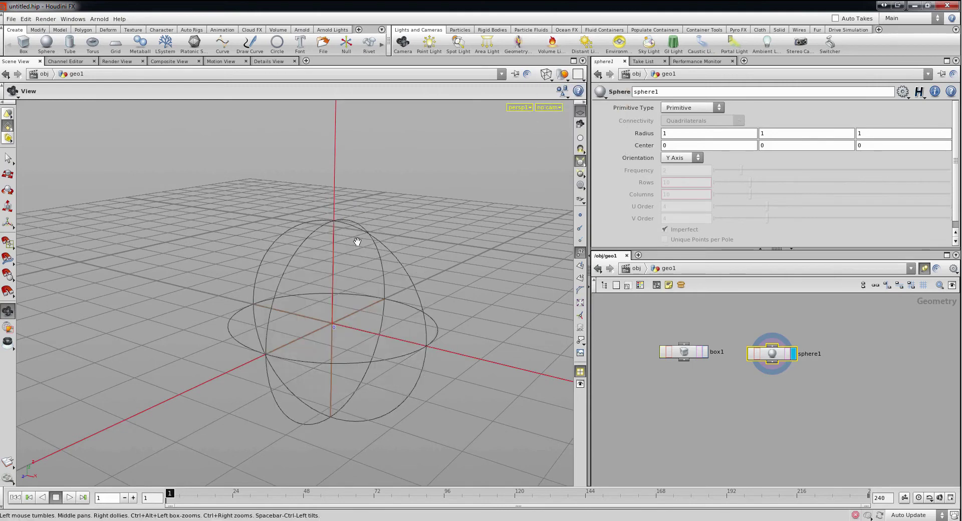
{"action": "left_click_drag", "start_coordinate": [354, 241], "coordinate": [369, 258]}
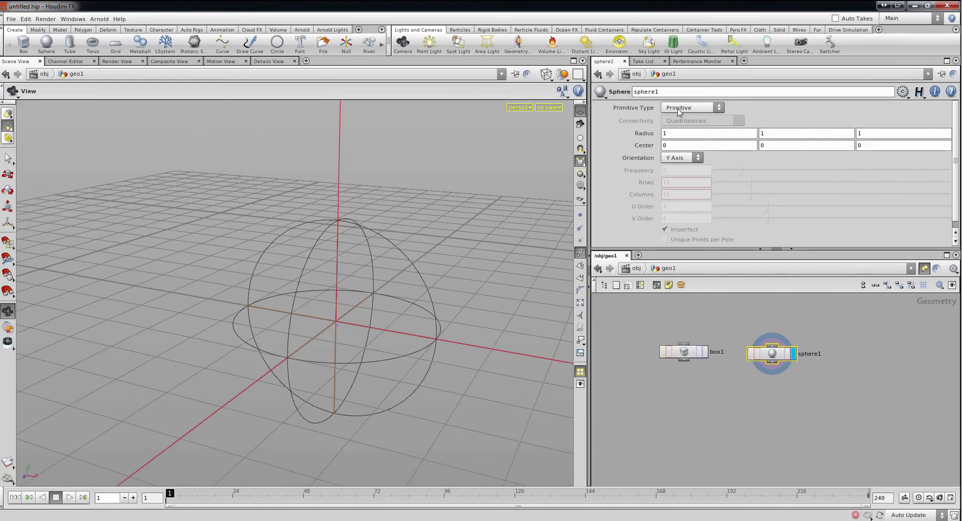
{"action": "mouse_move", "coordinate": [517, 202]}
{"action": "left_mouse_down"}
{"action": "mouse_move", "coordinate": [414, 286]}
{"action": "mouse_move", "coordinate": [436, 273]}
{"action": "mouse_move", "coordinate": [454, 279]}
{"action": "mouse_move", "coordinate": [430, 292]}
{"action": "left_mouse_up"}
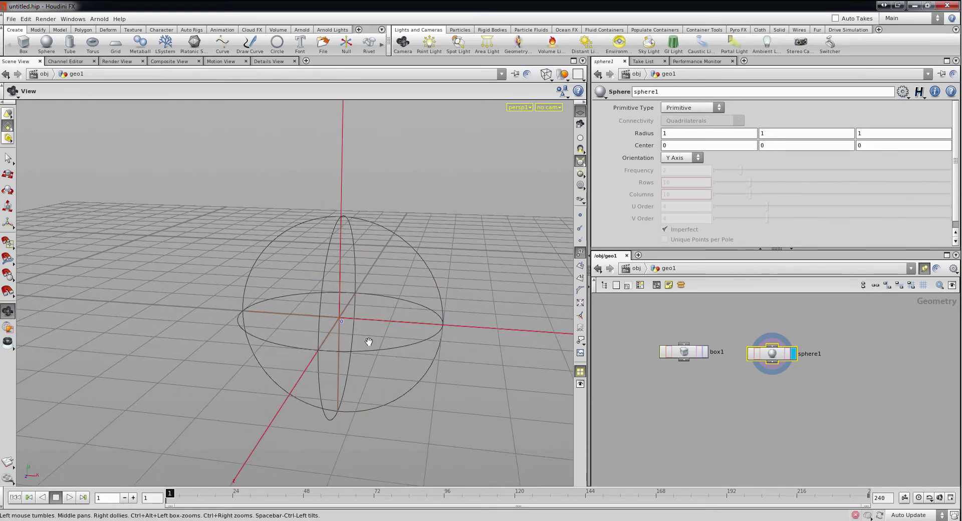
{"action": "left_click_drag", "start_coordinate": [441, 296], "coordinate": [429, 294]}
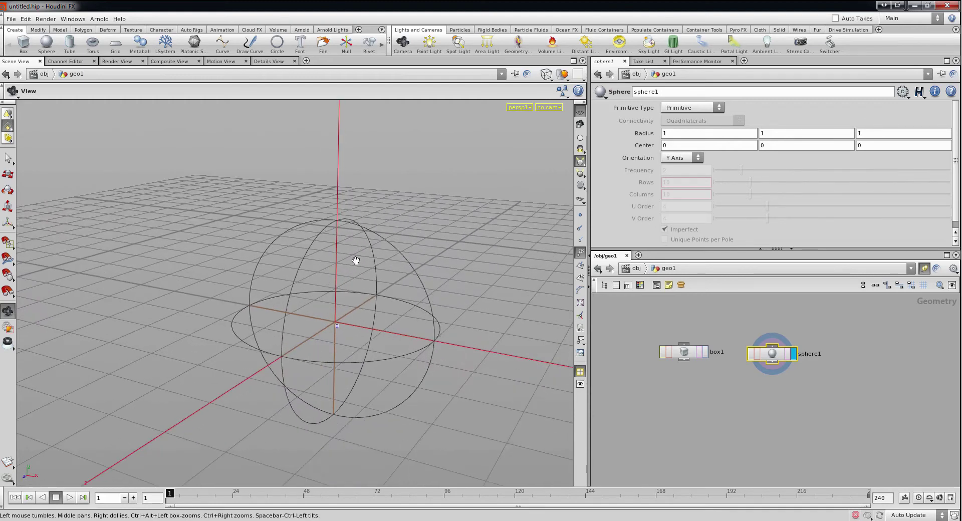
{"action": "left_click_drag", "start_coordinate": [358, 275], "coordinate": [532, 199]}
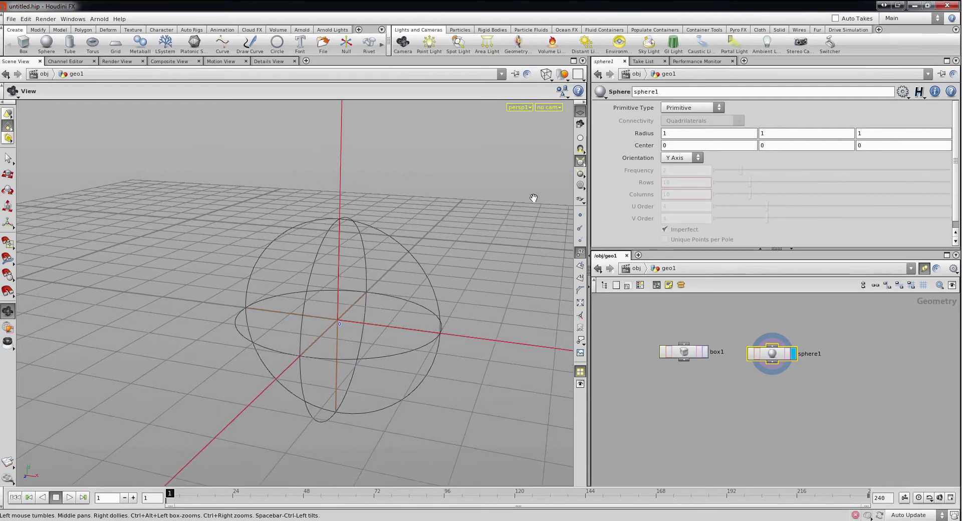
Set sphere1's Primitive Type from Polygon to Primitive, then select both box1 and sphere1.
{"action": "left_click", "coordinate": [693, 108]}
{"action": "left_click", "coordinate": [691, 120]}
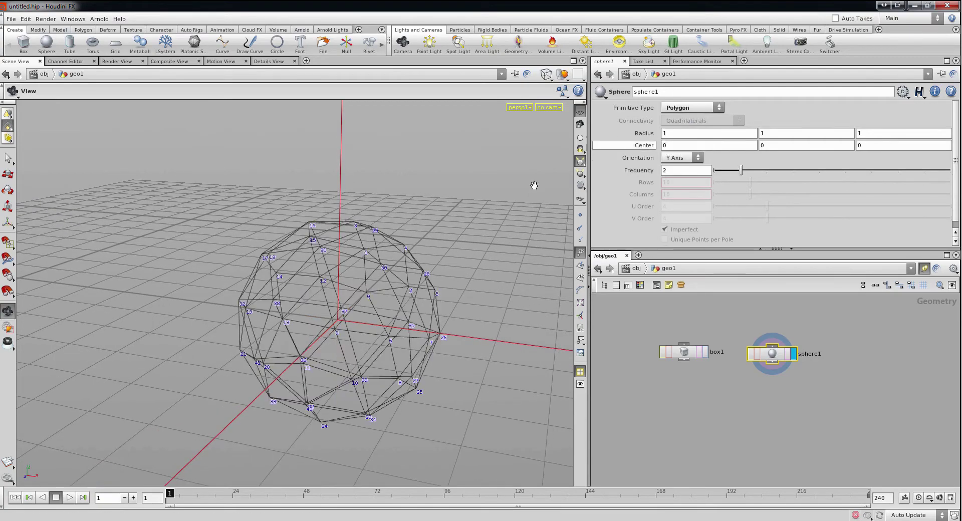
{"action": "mouse_move", "coordinate": [466, 247]}
{"action": "left_mouse_down"}
{"action": "mouse_move", "coordinate": [471, 209]}
{"action": "mouse_move", "coordinate": [449, 264]}
{"action": "mouse_move", "coordinate": [391, 301]}
{"action": "left_mouse_up"}
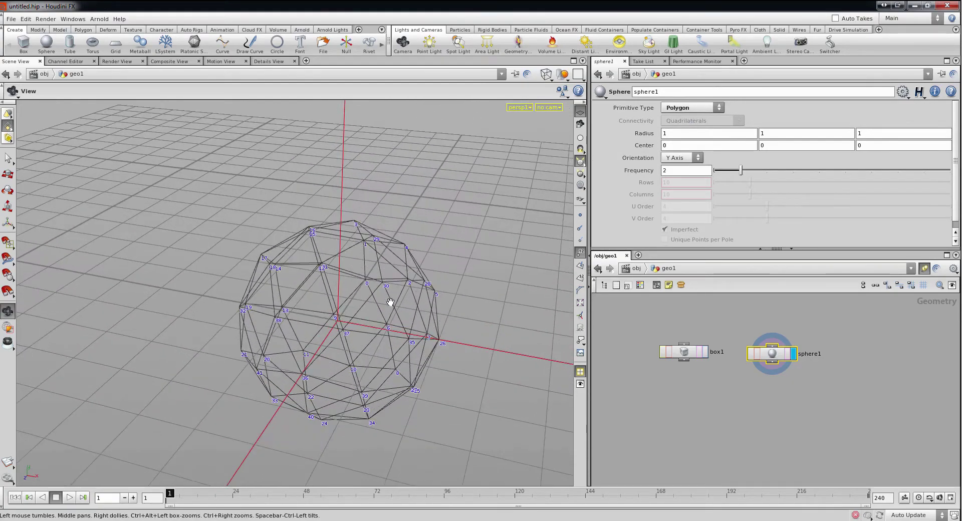
{"action": "left_click_drag", "start_coordinate": [335, 318], "coordinate": [515, 214]}
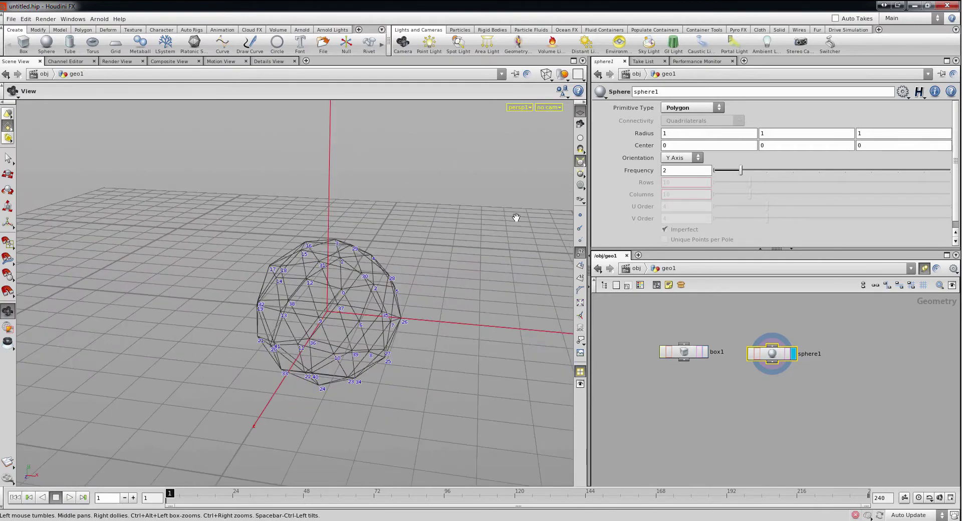
{"action": "left_click", "coordinate": [685, 109]}
{"action": "left_click", "coordinate": [678, 114]}
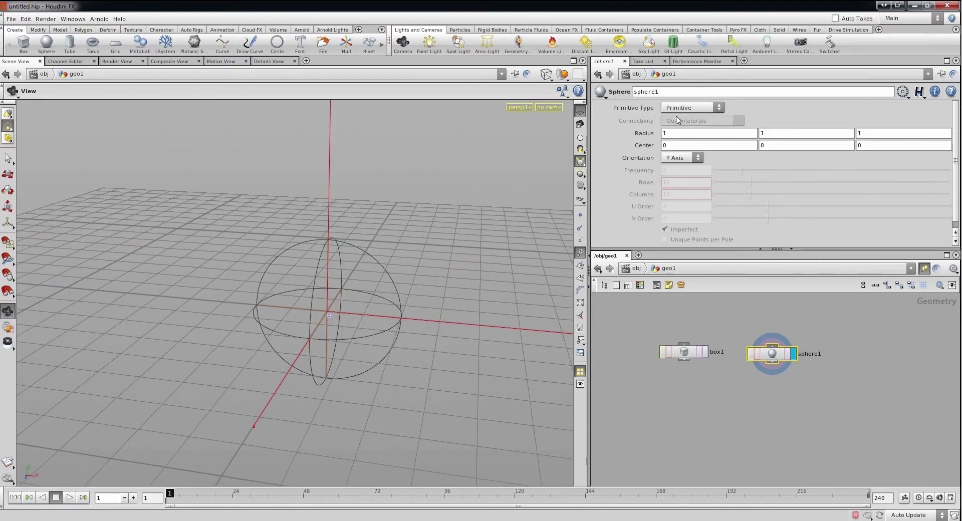
{"action": "mouse_move", "coordinate": [428, 299]}
{"action": "left_mouse_down"}
{"action": "mouse_move", "coordinate": [383, 292]}
{"action": "mouse_move", "coordinate": [440, 292]}
{"action": "mouse_move", "coordinate": [419, 315]}
{"action": "mouse_move", "coordinate": [414, 300]}
{"action": "left_mouse_up"}
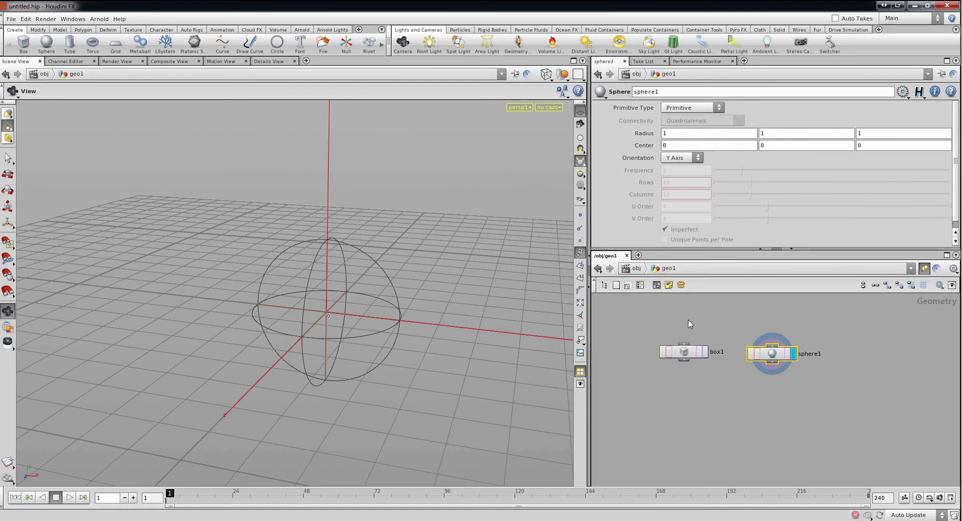
{"action": "mouse_move", "coordinate": [642, 331]}
{"action": "left_mouse_down"}
{"action": "mouse_move", "coordinate": [825, 387]}
{"action": "mouse_move", "coordinate": [855, 386]}
{"action": "mouse_move", "coordinate": [848, 375]}
{"action": "mouse_move", "coordinate": [829, 380]}
{"action": "left_mouse_up"}
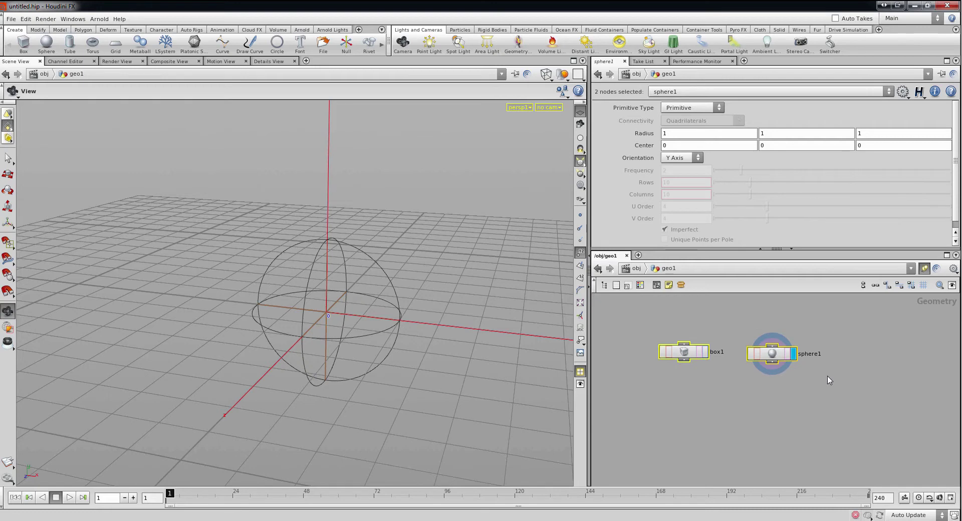
Delete sphere1, leaving only box1, and show the cube with solid ghosted shading.
{"action": "left_click", "coordinate": [758, 339]}
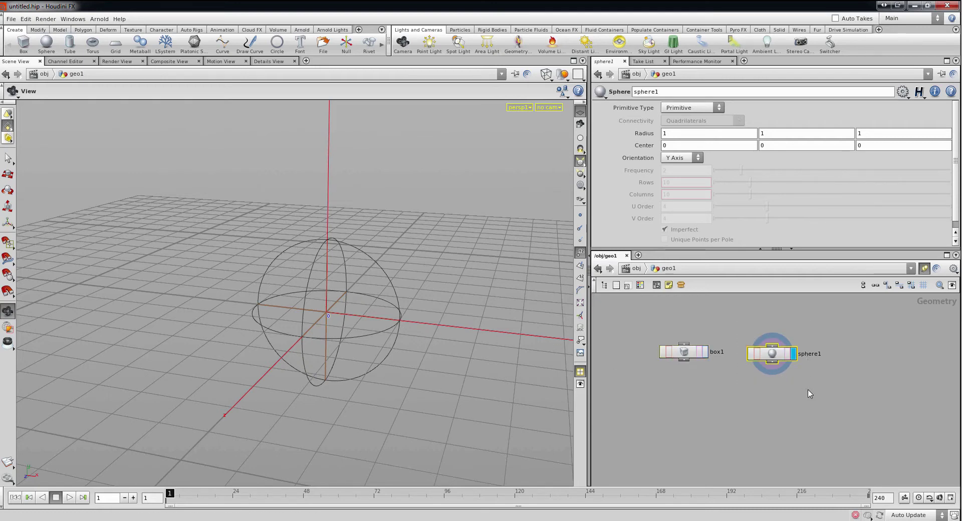
{"action": "key", "text": "Delete"}
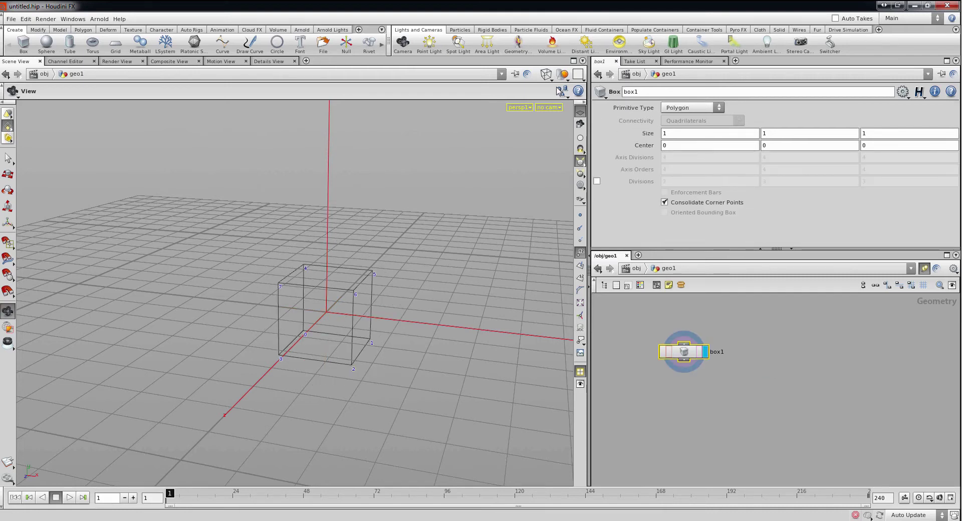
{"action": "left_click", "coordinate": [546, 74]}
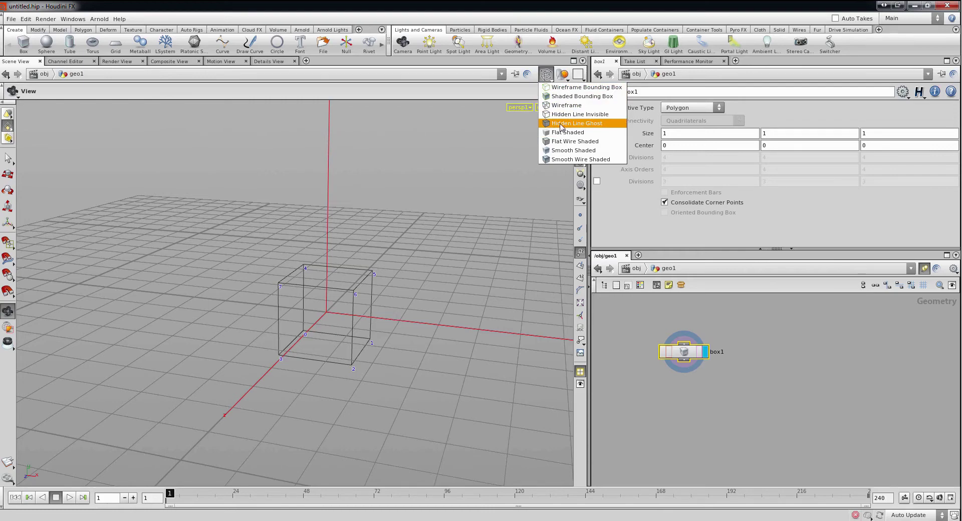
{"action": "left_click", "coordinate": [562, 124]}
{"action": "mouse_move", "coordinate": [427, 325]}
{"action": "left_mouse_down"}
{"action": "mouse_move", "coordinate": [401, 334]}
{"action": "mouse_move", "coordinate": [462, 313]}
{"action": "mouse_move", "coordinate": [451, 316]}
{"action": "left_mouse_up"}
Move box1 up in the network and recentre the viewport on the cube.
{"action": "left_click_drag", "start_coordinate": [686, 357], "coordinate": [754, 340]}
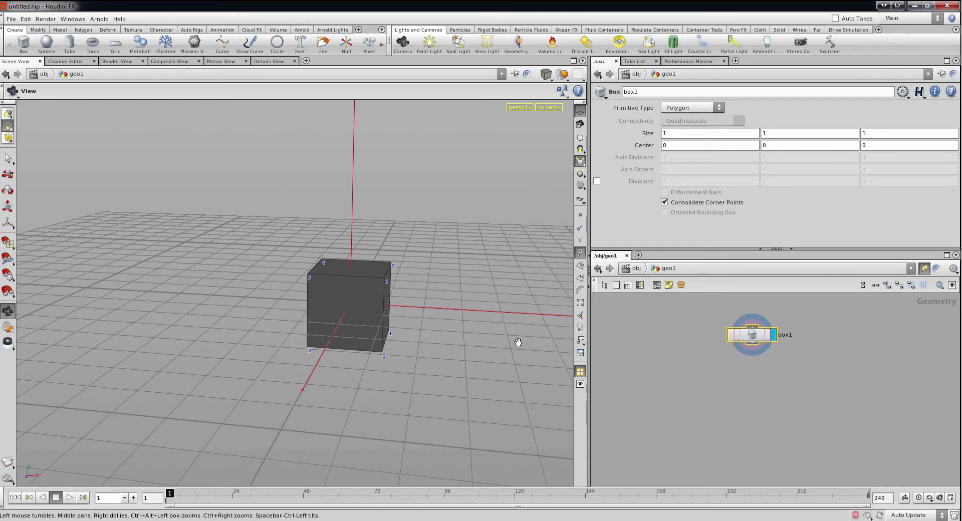
{"action": "middle_click_drag", "start_coordinate": [518, 339], "coordinate": [394, 308]}
{"action": "left_click_drag", "start_coordinate": [394, 308], "coordinate": [410, 303]}
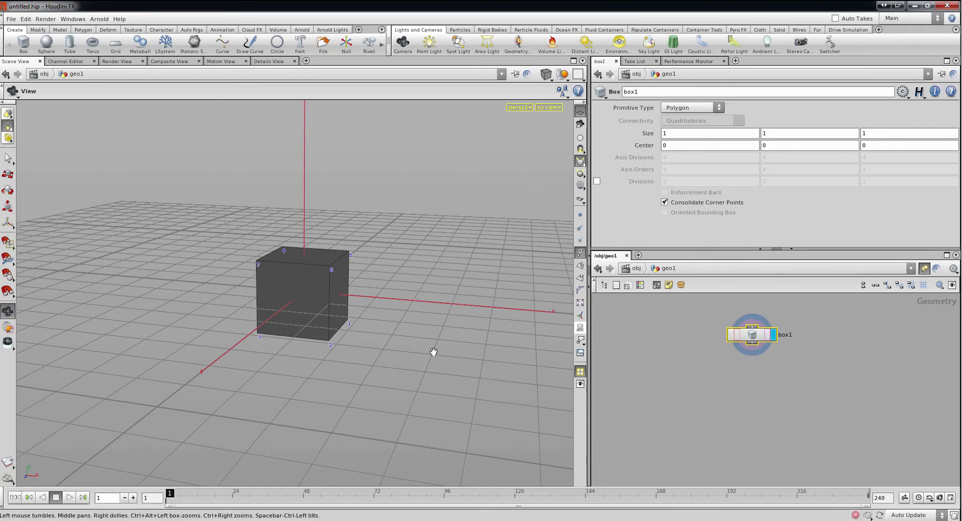
{"action": "key", "text": "s"}
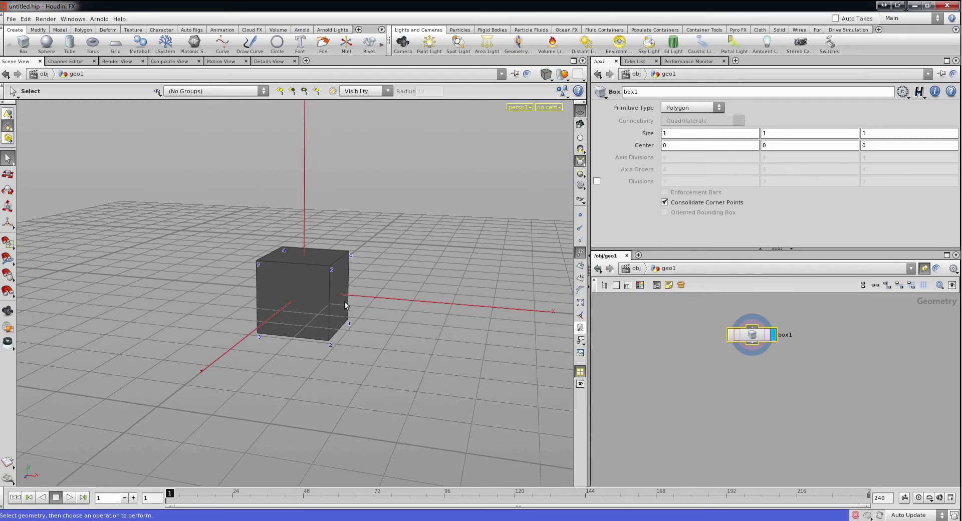
Test-pick a few cube edges, then box-select the points on the cube's right face.
{"action": "key", "text": "Escape"}
{"action": "left_click_drag", "start_coordinate": [376, 275], "coordinate": [321, 275]}
{"action": "key", "text": "s"}
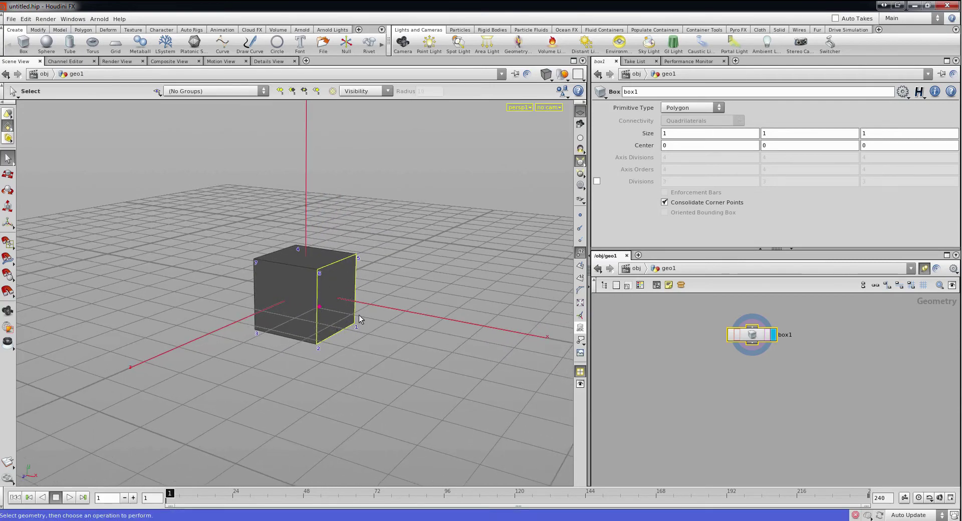
{"action": "left_click_drag", "start_coordinate": [377, 307], "coordinate": [396, 303]}
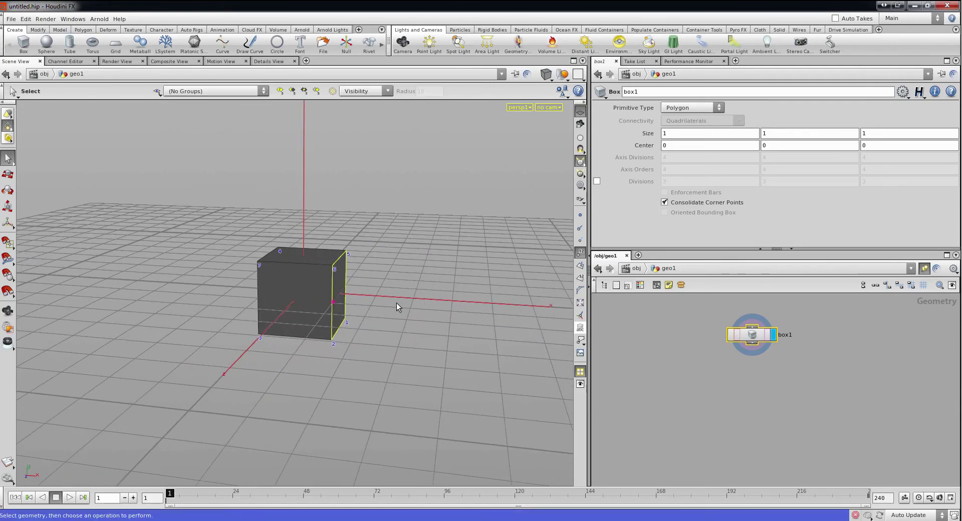
{"action": "left_click", "coordinate": [308, 263]}
{"action": "left_click", "coordinate": [256, 281]}
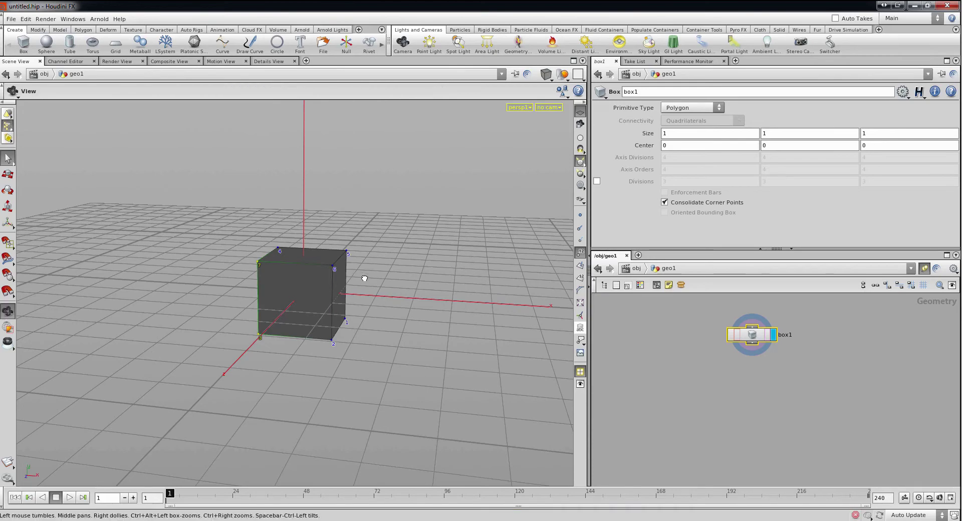
{"action": "mouse_move", "coordinate": [365, 275]}
{"action": "left_mouse_down", "text": "alt"}
{"action": "mouse_move", "coordinate": [346, 248]}
{"action": "mouse_move", "coordinate": [333, 364]}
{"action": "left_mouse_up", "text": "alt"}
{"action": "key", "text": "Escape"}
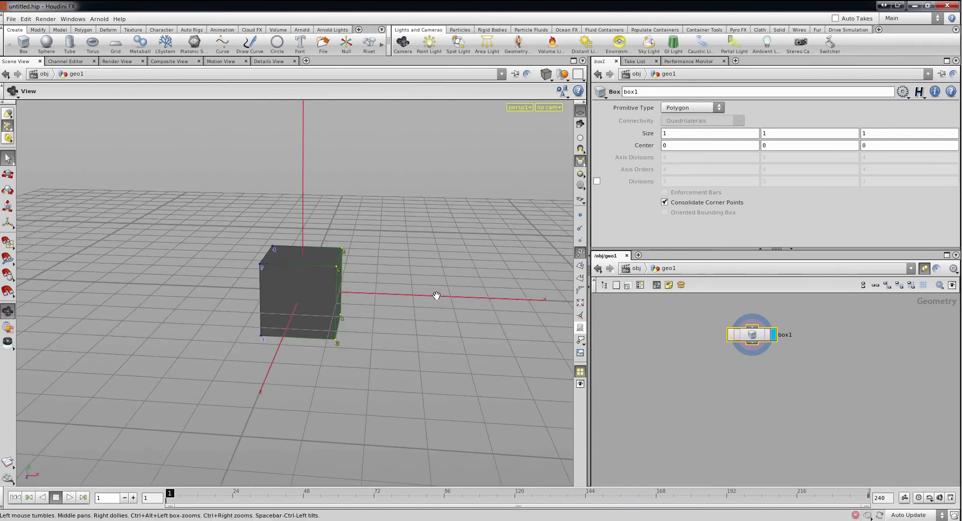
{"action": "mouse_move", "coordinate": [435, 296]}
{"action": "left_mouse_down"}
{"action": "mouse_move", "coordinate": [417, 283]}
{"action": "mouse_move", "coordinate": [414, 298]}
{"action": "mouse_move", "coordinate": [425, 293]}
{"action": "mouse_move", "coordinate": [407, 292]}
{"action": "mouse_move", "coordinate": [428, 303]}
{"action": "mouse_move", "coordinate": [356, 299]}
{"action": "mouse_move", "coordinate": [370, 279]}
{"action": "mouse_move", "coordinate": [393, 290]}
{"action": "mouse_move", "coordinate": [386, 286]}
{"action": "left_mouse_up"}
{"action": "key", "text": "Escape"}
{"action": "key", "text": "Escape"}
{"action": "key", "text": "Escape"}
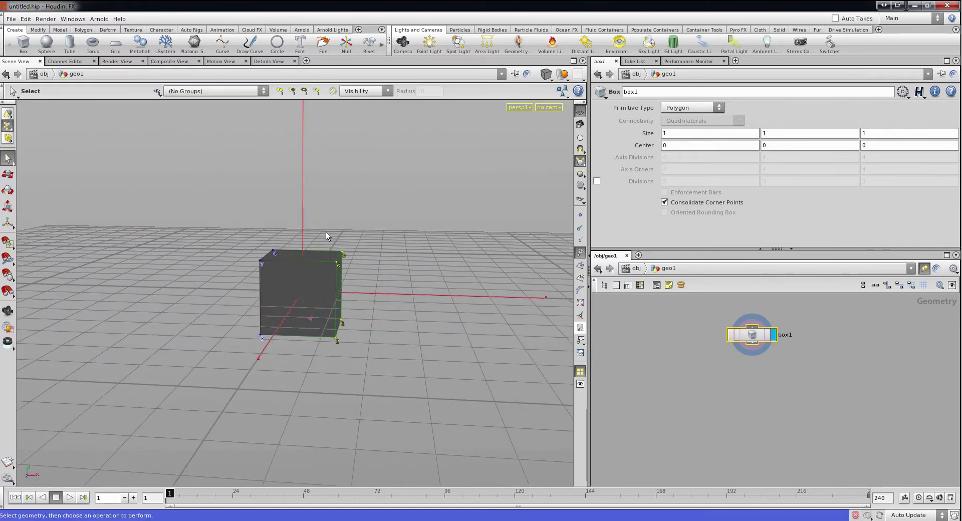
{"action": "left_click_drag", "start_coordinate": [323, 223], "coordinate": [368, 377]}
Move the right-face points out along X by 0.424683, creating an edit1 node.
{"action": "left_click", "coordinate": [8, 174]}
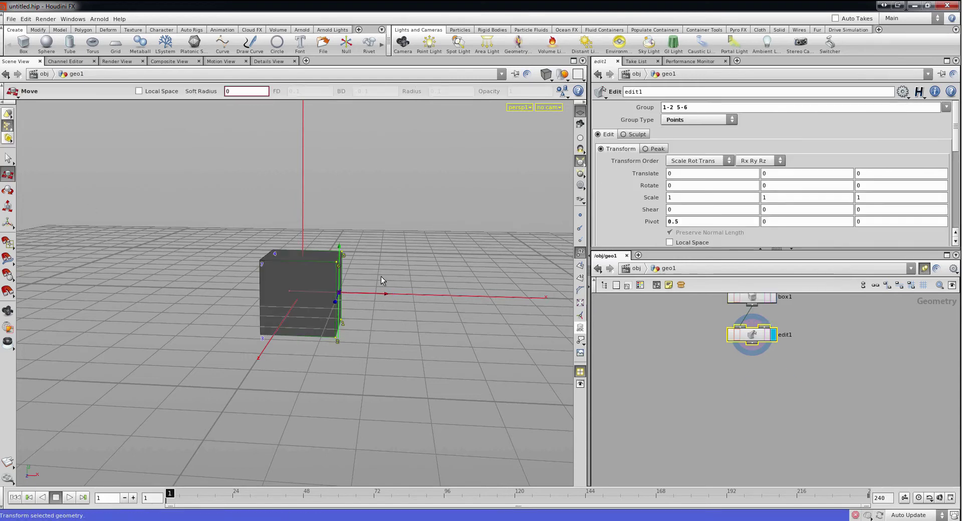
{"action": "left_click_drag", "start_coordinate": [370, 295], "coordinate": [402, 297]}
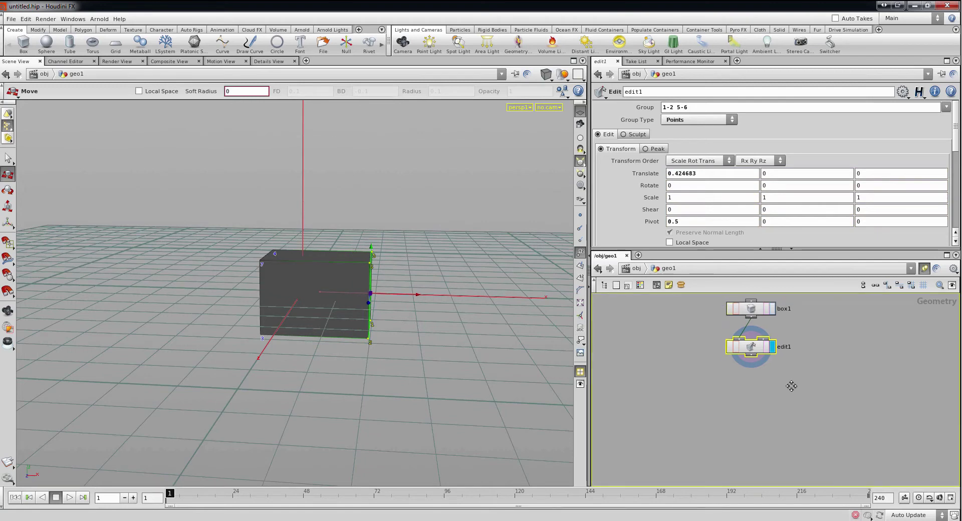
{"action": "middle_click_drag", "start_coordinate": [790, 381], "coordinate": [791, 370]}
{"action": "mouse_move", "coordinate": [832, 350]}
{"action": "left_mouse_down"}
{"action": "mouse_move", "coordinate": [687, 372]}
{"action": "mouse_move", "coordinate": [688, 381]}
{"action": "left_mouse_up"}
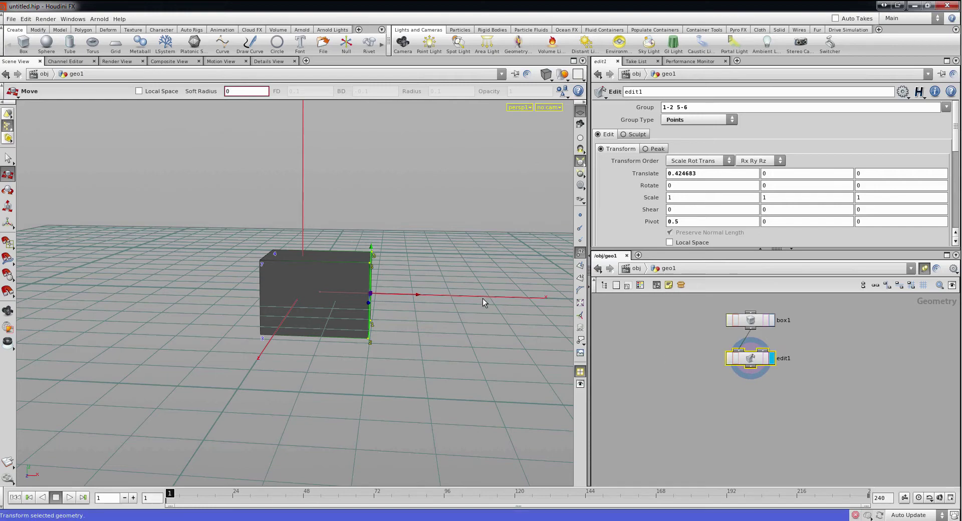
Raise top-right points 5 and 6 by 0.524063 to slant the top.
{"action": "mouse_move", "coordinate": [440, 272]}
{"action": "left_mouse_down", "text": "alt"}
{"action": "mouse_move", "coordinate": [350, 236]}
{"action": "mouse_move", "coordinate": [405, 295]}
{"action": "left_mouse_up", "text": "alt"}
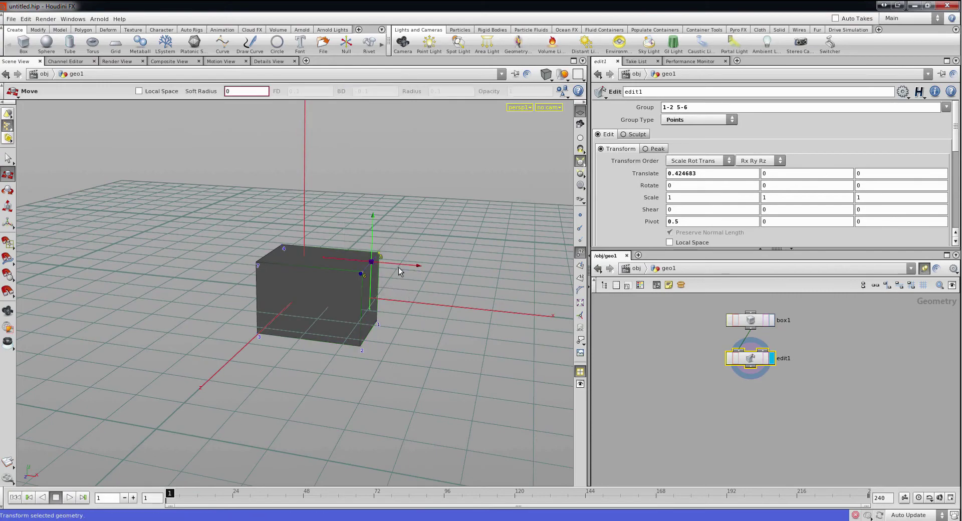
{"action": "left_click_drag", "start_coordinate": [374, 230], "coordinate": [374, 198]}
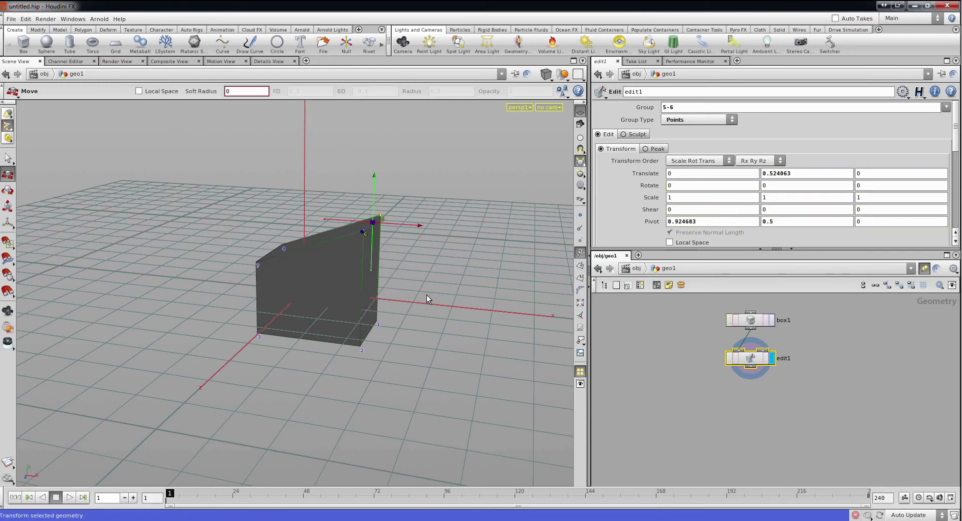
{"action": "mouse_move", "coordinate": [426, 295]}
{"action": "left_mouse_down"}
{"action": "mouse_move", "coordinate": [457, 281]}
{"action": "mouse_move", "coordinate": [481, 296]}
{"action": "left_mouse_up"}
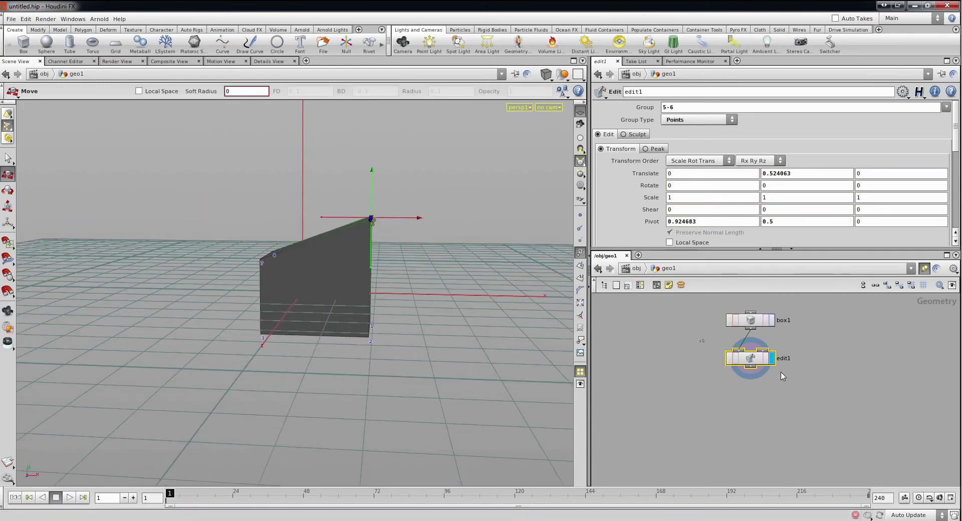
{"action": "left_click_drag", "start_coordinate": [470, 330], "coordinate": [380, 329]}
Scale points 1 and 2 by 1.82739 about pivot 0.924683, -0.5, 0.
{"action": "left_click", "coordinate": [423, 322]}
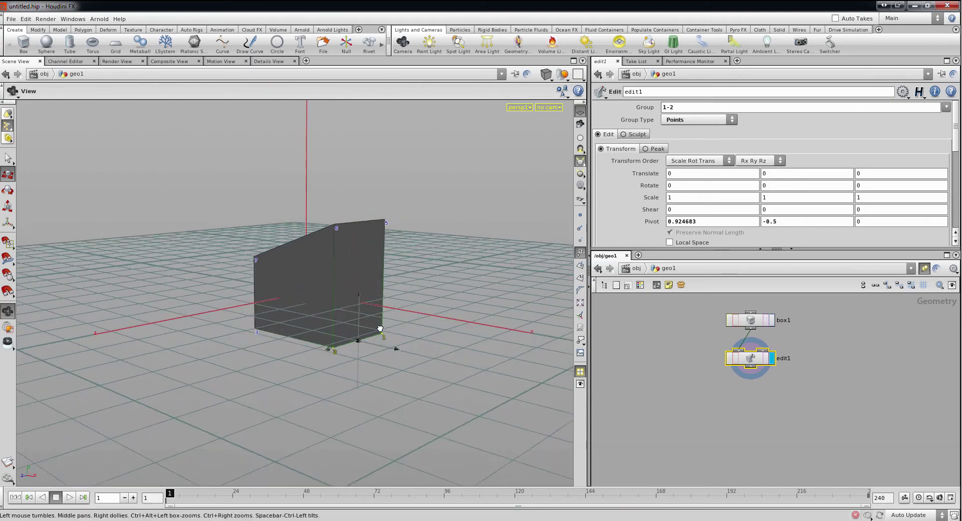
{"action": "left_click", "coordinate": [380, 329]}
{"action": "key", "text": "r"}
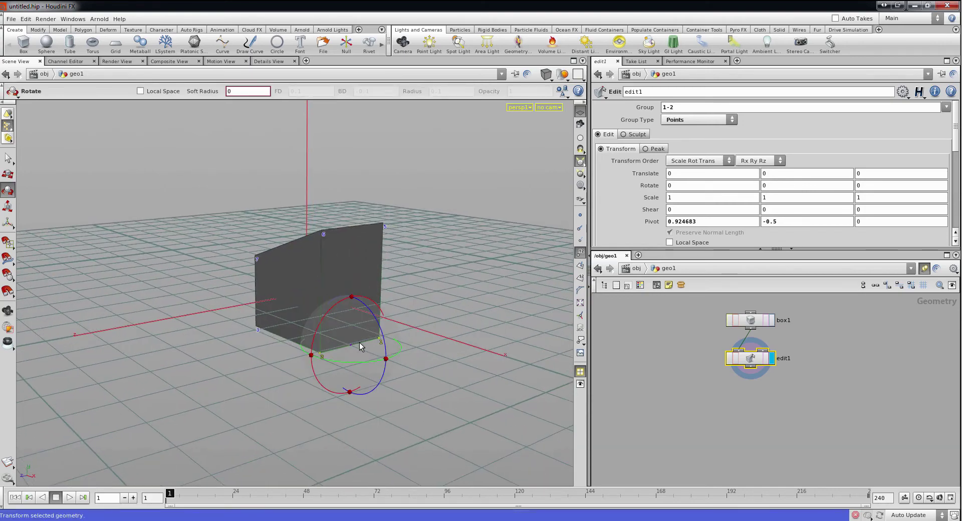
{"action": "key", "text": "e"}
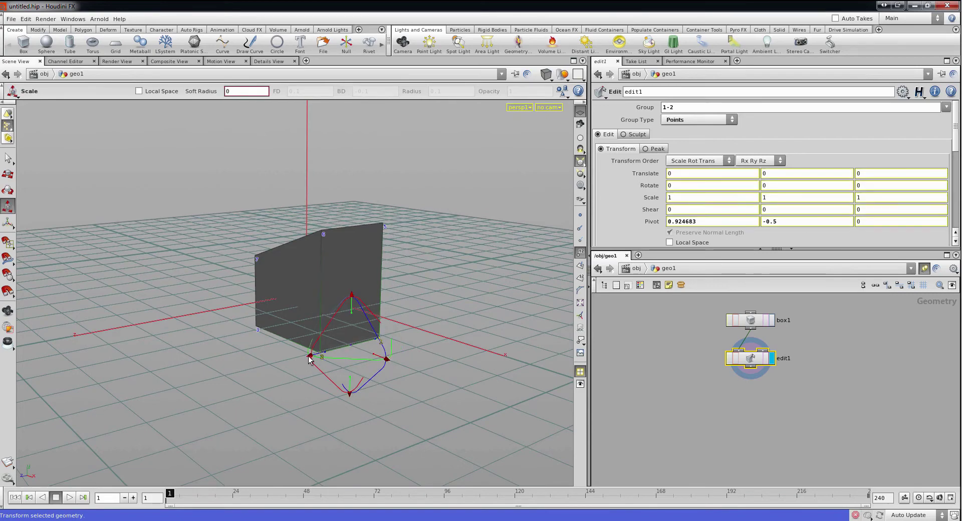
{"action": "mouse_move", "coordinate": [310, 356]}
{"action": "left_mouse_down"}
{"action": "mouse_move", "coordinate": [245, 369]}
{"action": "mouse_move", "coordinate": [332, 371]}
{"action": "left_mouse_up"}
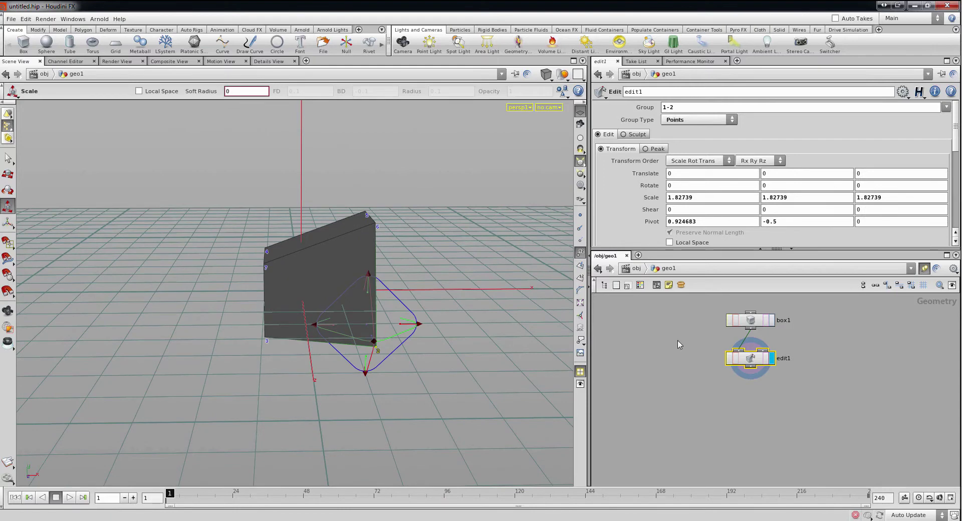
{"action": "left_click_drag", "start_coordinate": [789, 391], "coordinate": [794, 393]}
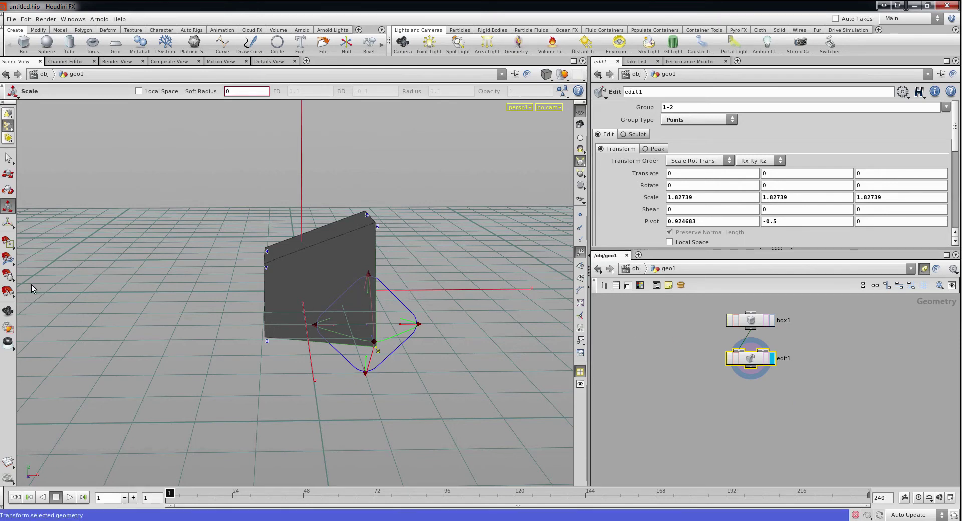
{"action": "left_click", "coordinate": [8, 310]}
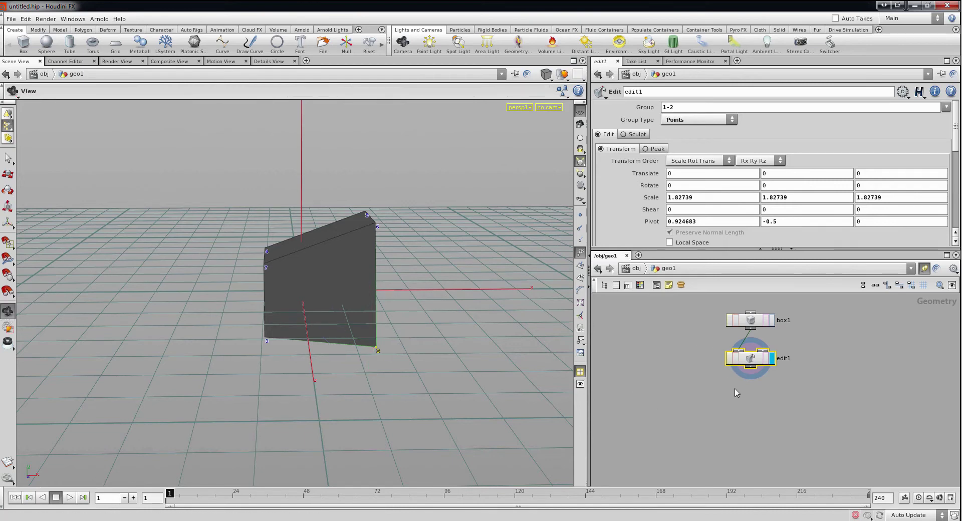
{"action": "left_click", "coordinate": [730, 359]}
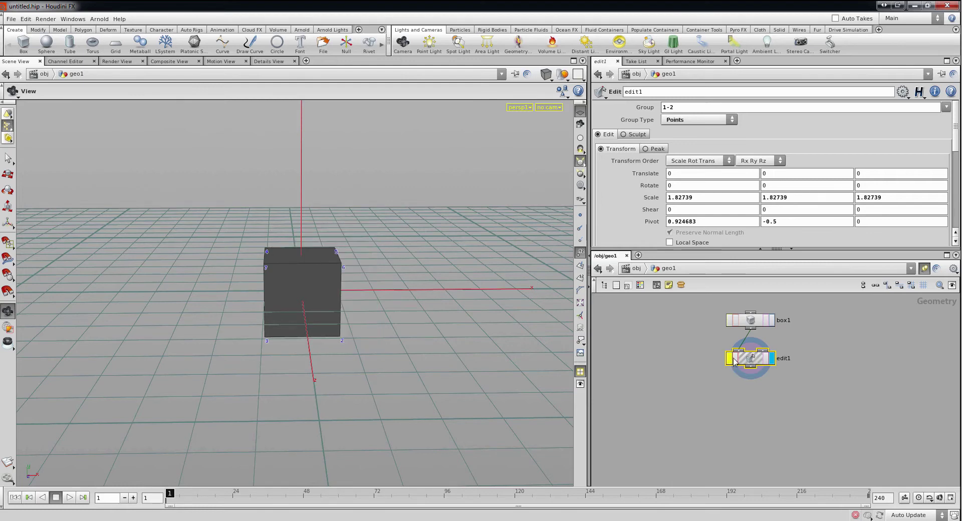
{"action": "left_click_drag", "start_coordinate": [425, 305], "coordinate": [493, 320]}
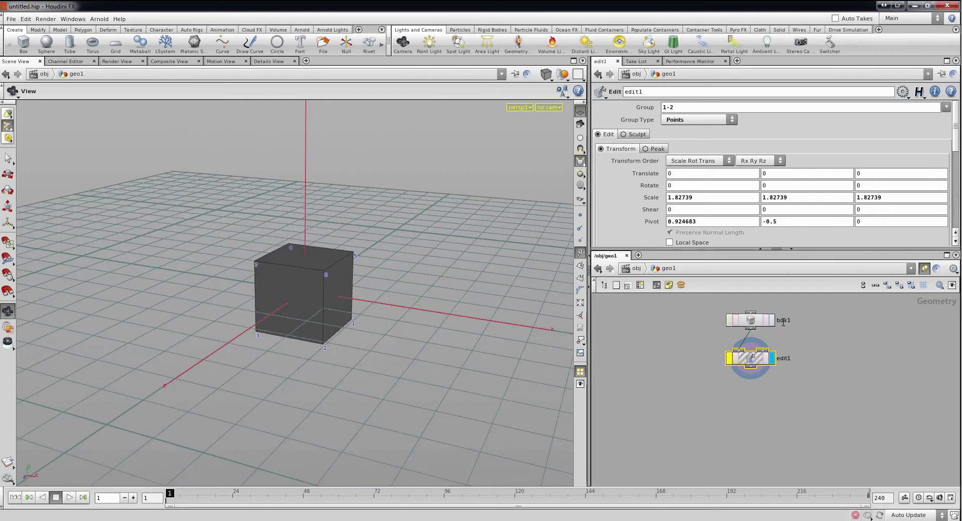
{"action": "left_click", "coordinate": [731, 359]}
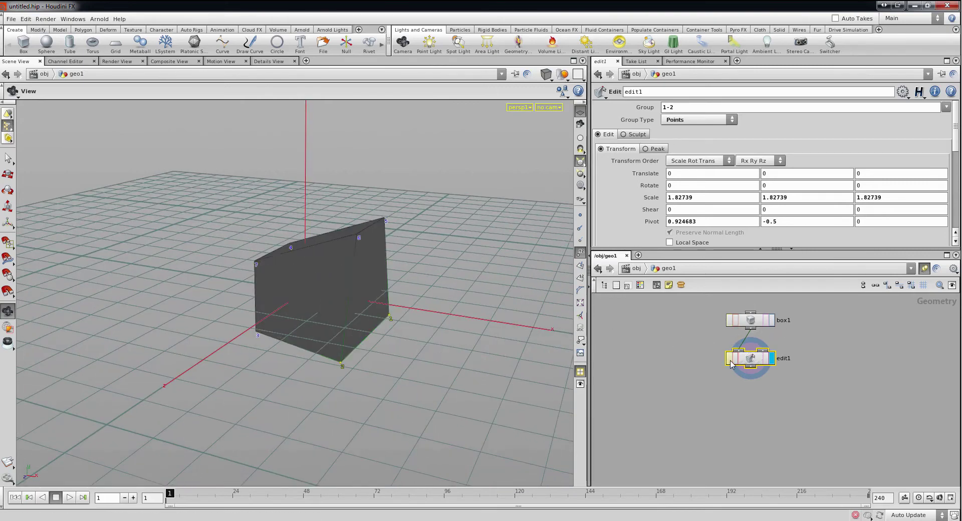
{"action": "mouse_move", "coordinate": [470, 300]}
{"action": "left_mouse_down"}
{"action": "mouse_move", "coordinate": [377, 294]}
{"action": "mouse_move", "coordinate": [337, 314]}
{"action": "mouse_move", "coordinate": [436, 315]}
{"action": "mouse_move", "coordinate": [464, 283]}
{"action": "mouse_move", "coordinate": [393, 265]}
{"action": "mouse_move", "coordinate": [389, 301]}
{"action": "mouse_move", "coordinate": [410, 303]}
{"action": "left_mouse_up"}
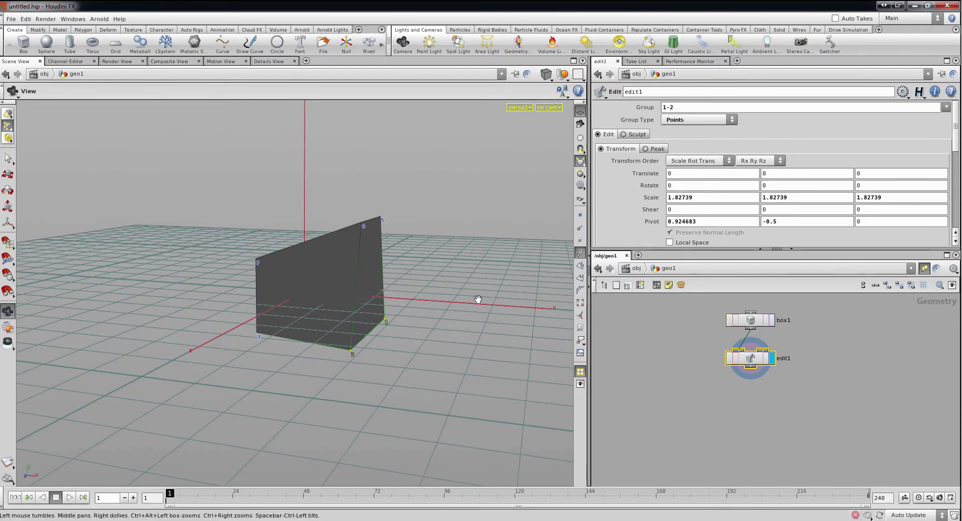
{"action": "left_click_drag", "start_coordinate": [479, 309], "coordinate": [422, 285]}
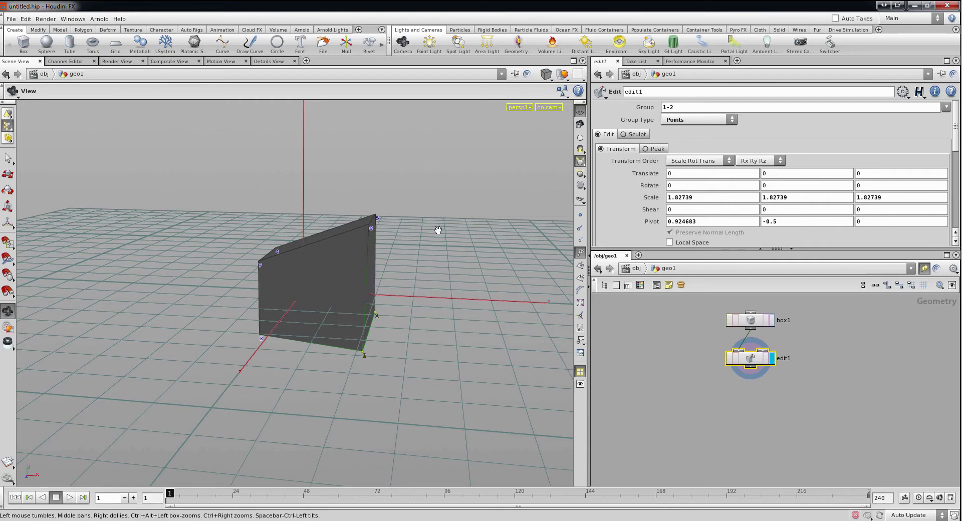
{"action": "middle_click_drag", "start_coordinate": [430, 241], "coordinate": [401, 255]}
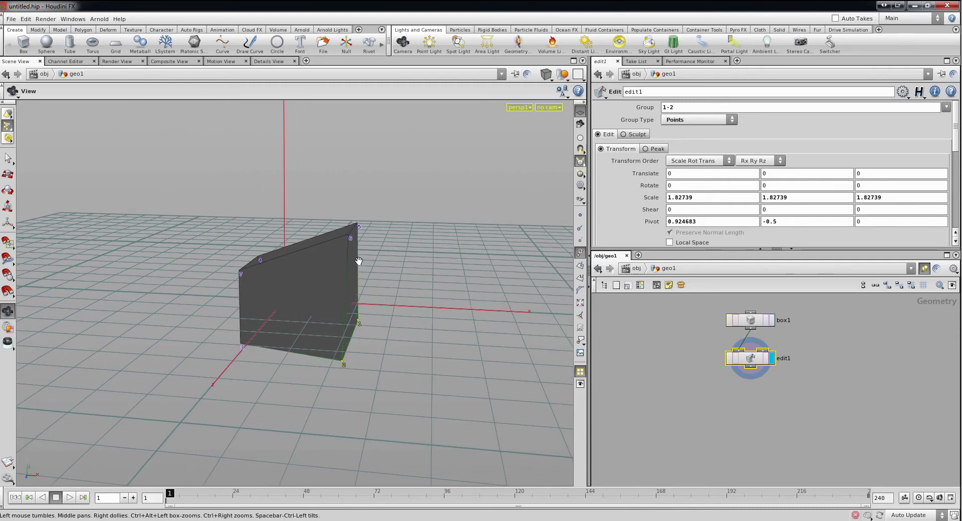
{"action": "key", "text": "s"}
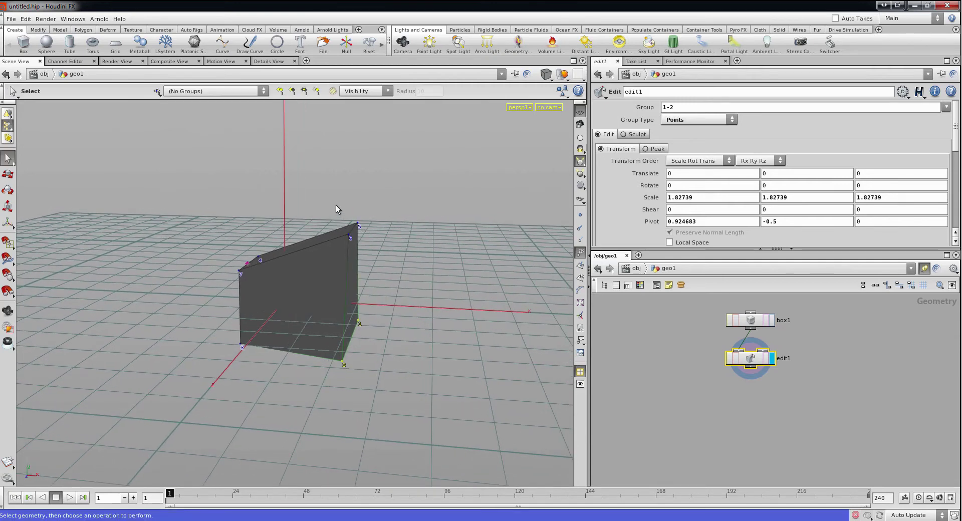
Add an xform1 Transform on points 5 and 6, moving them 0.707941 along X.
{"action": "left_click_drag", "start_coordinate": [335, 198], "coordinate": [388, 256]}
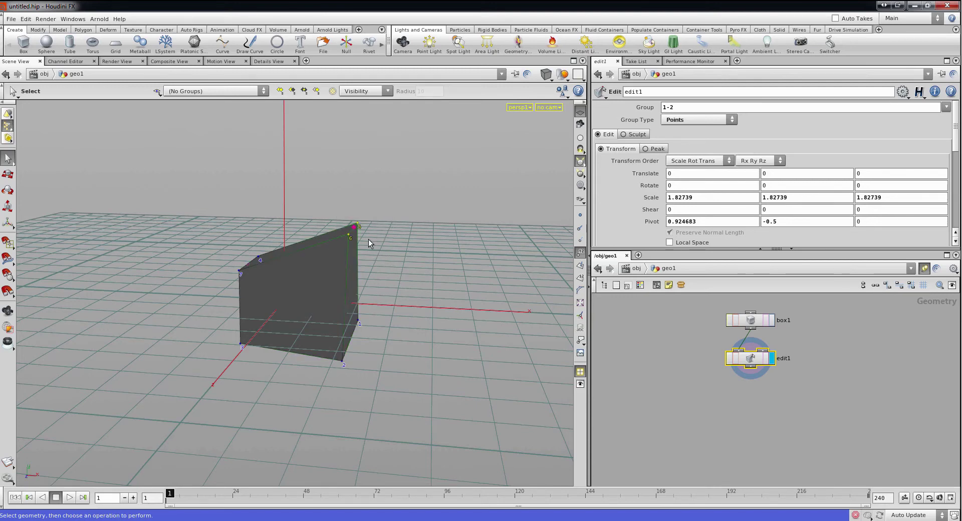
{"action": "key", "text": "Tab"}
{"action": "type", "text": "Tra"}
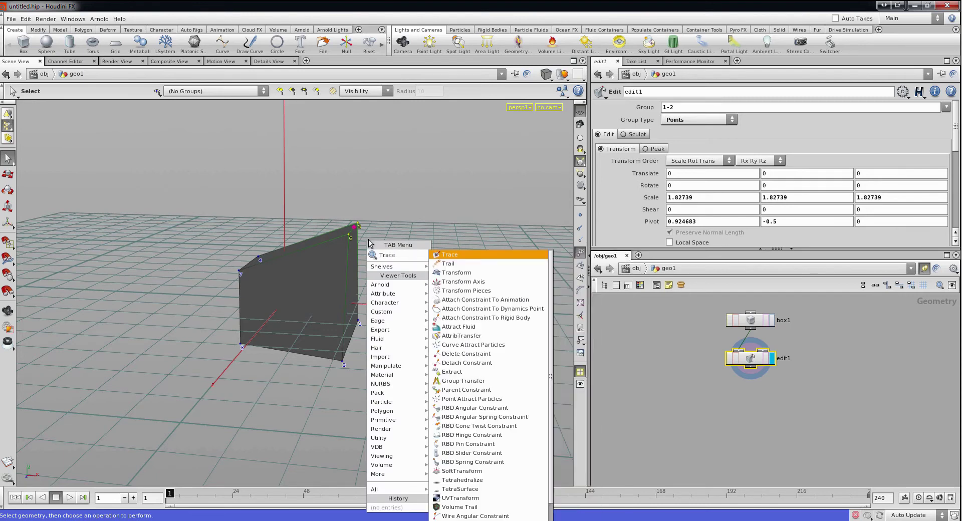
{"action": "type", "text": "nsform"}
{"action": "key", "text": "Return"}
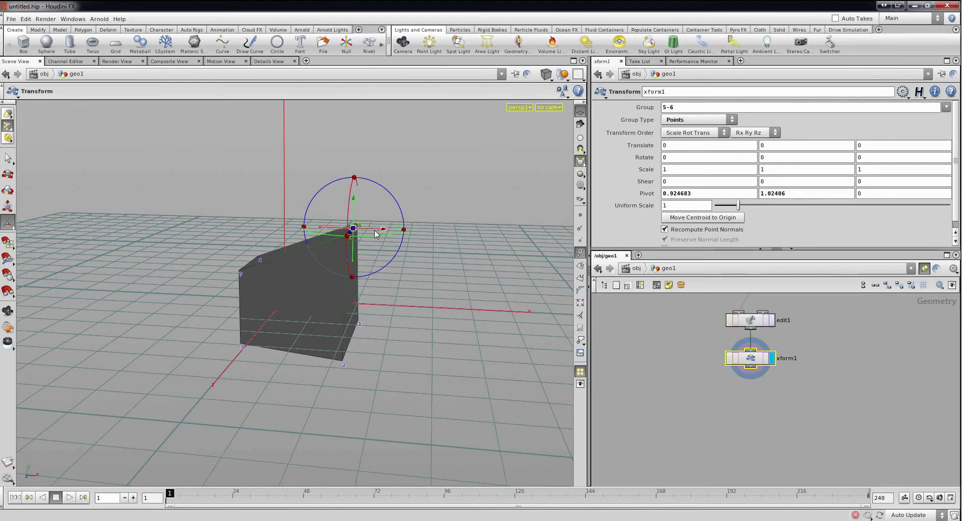
{"action": "left_click_drag", "start_coordinate": [383, 230], "coordinate": [434, 231]}
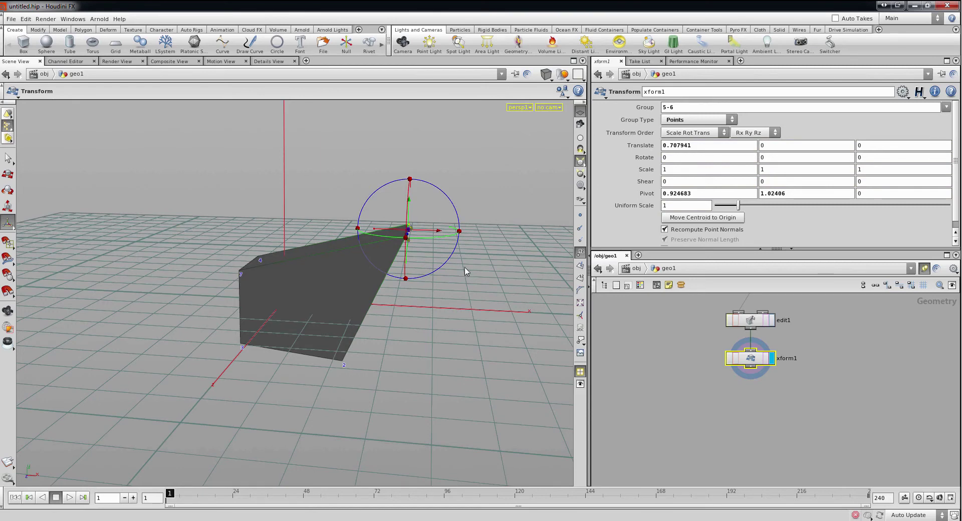
Orbit to check the wedge shape, then select bottom corner point 2.
{"action": "mouse_move", "coordinate": [466, 272]}
{"action": "left_mouse_down", "text": "alt"}
{"action": "mouse_move", "coordinate": [451, 269]}
{"action": "mouse_move", "coordinate": [507, 338]}
{"action": "left_mouse_up", "text": "alt"}
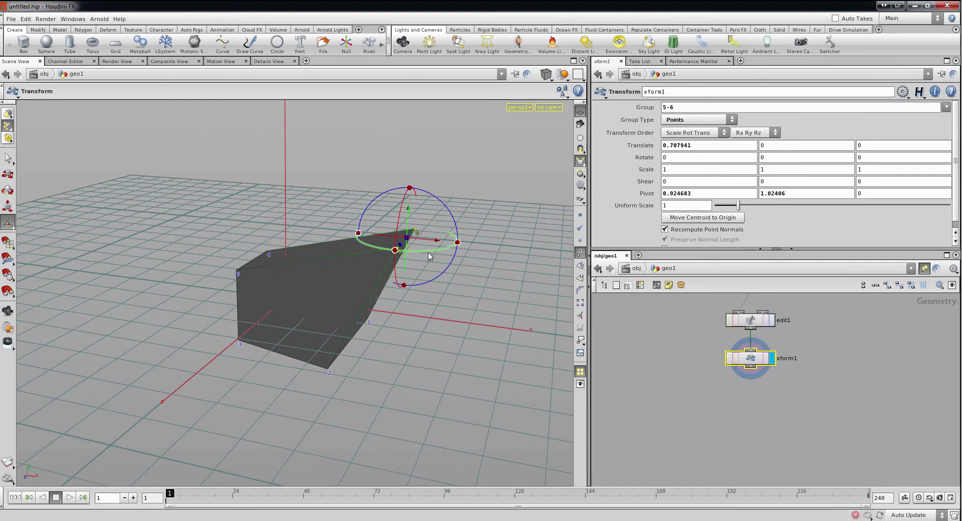
{"action": "key", "text": "Escape"}
{"action": "left_click_drag", "start_coordinate": [434, 224], "coordinate": [417, 298]}
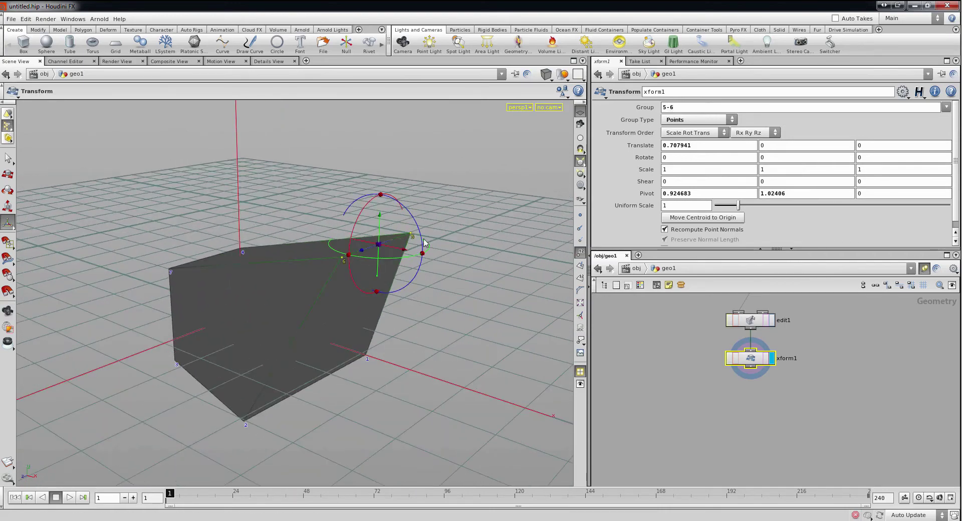
{"action": "mouse_move", "coordinate": [294, 231]}
{"action": "left_mouse_down"}
{"action": "mouse_move", "coordinate": [344, 231]}
{"action": "mouse_move", "coordinate": [285, 210]}
{"action": "left_mouse_up"}
{"action": "key", "text": "Return"}
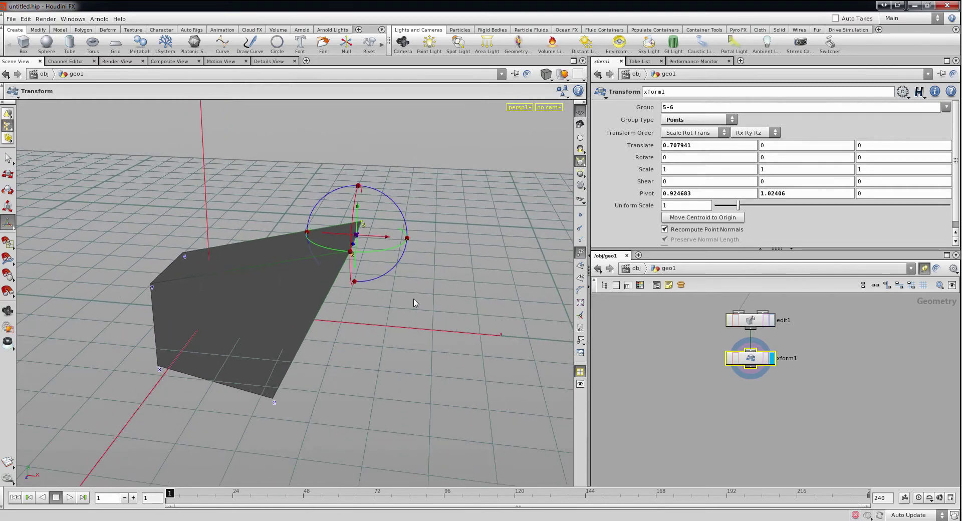
{"action": "left_click_drag", "start_coordinate": [246, 379], "coordinate": [297, 440]}
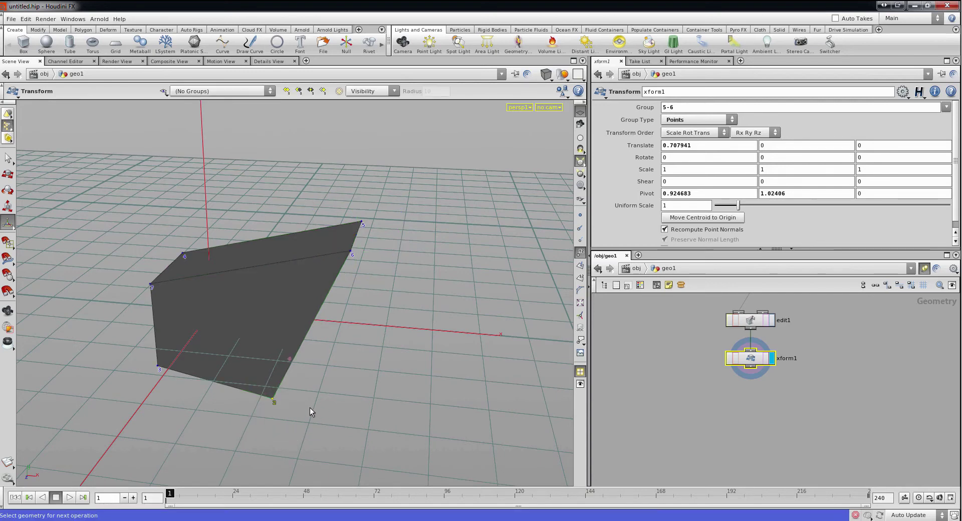
Move bottom corner point 2 in a new edit2 node to Translate X 0.49465.
{"action": "key", "text": "t"}
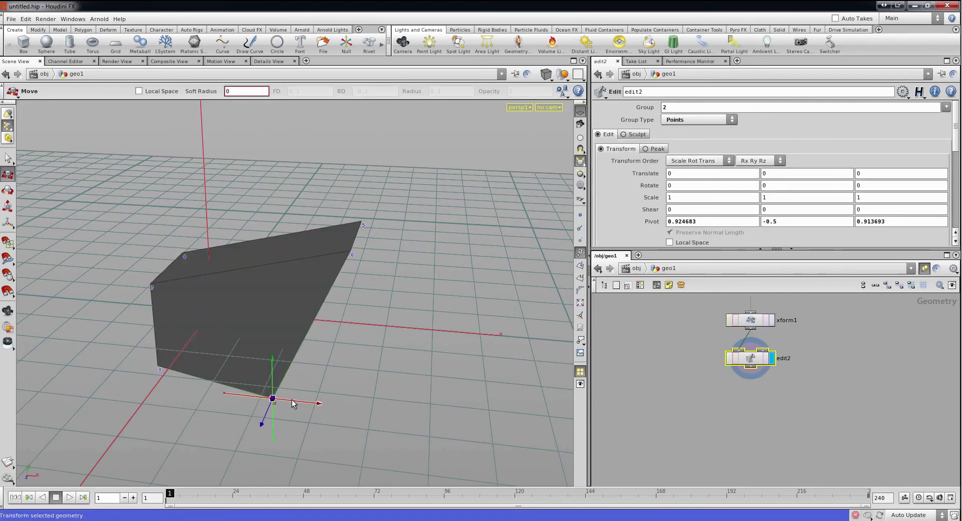
{"action": "left_click_drag", "start_coordinate": [291, 404], "coordinate": [378, 408]}
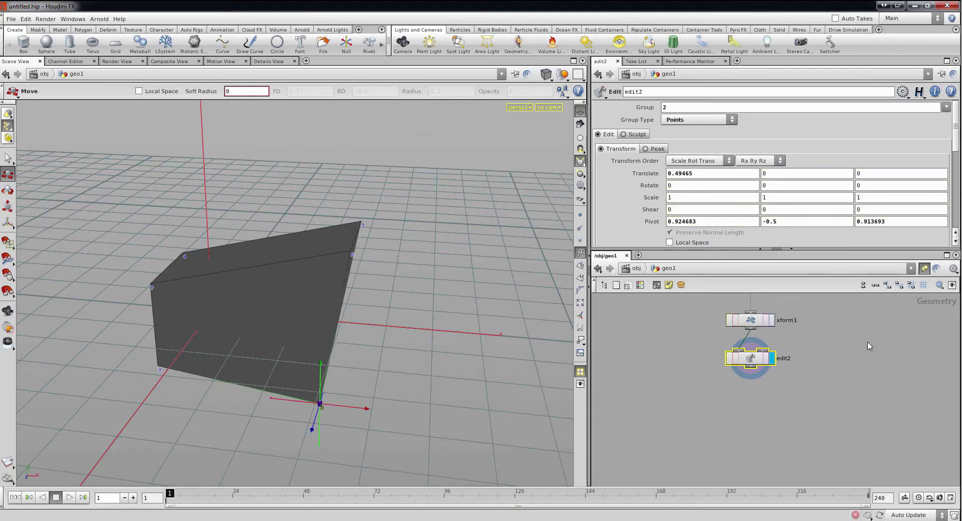
{"action": "middle_click_drag", "start_coordinate": [772, 355], "coordinate": [760, 402]}
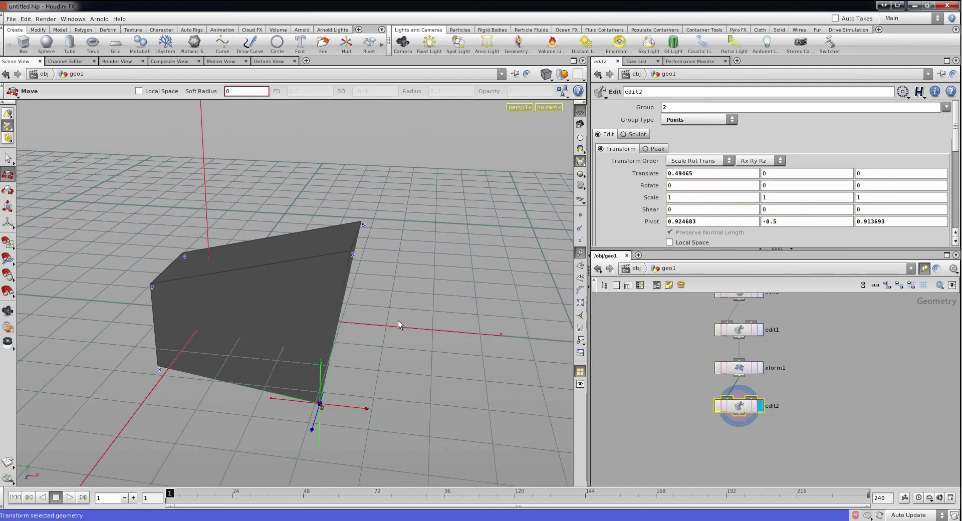
{"action": "key", "text": "Escape"}
{"action": "mouse_move", "coordinate": [414, 337]}
{"action": "left_mouse_down"}
{"action": "mouse_move", "coordinate": [457, 288]}
{"action": "mouse_move", "coordinate": [358, 290]}
{"action": "mouse_move", "coordinate": [354, 337]}
{"action": "mouse_move", "coordinate": [408, 339]}
{"action": "mouse_move", "coordinate": [337, 300]}
{"action": "mouse_move", "coordinate": [478, 275]}
{"action": "mouse_move", "coordinate": [344, 272]}
{"action": "left_mouse_up"}
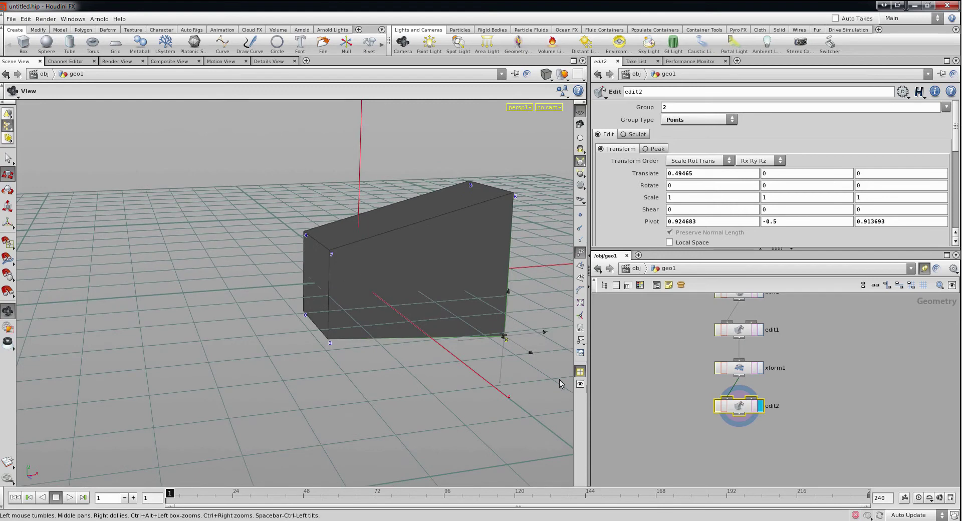
{"action": "key", "text": "t"}
{"action": "scroll", "coordinate": [667, 373], "scroll_direction": "down", "scroll_amount": 3}
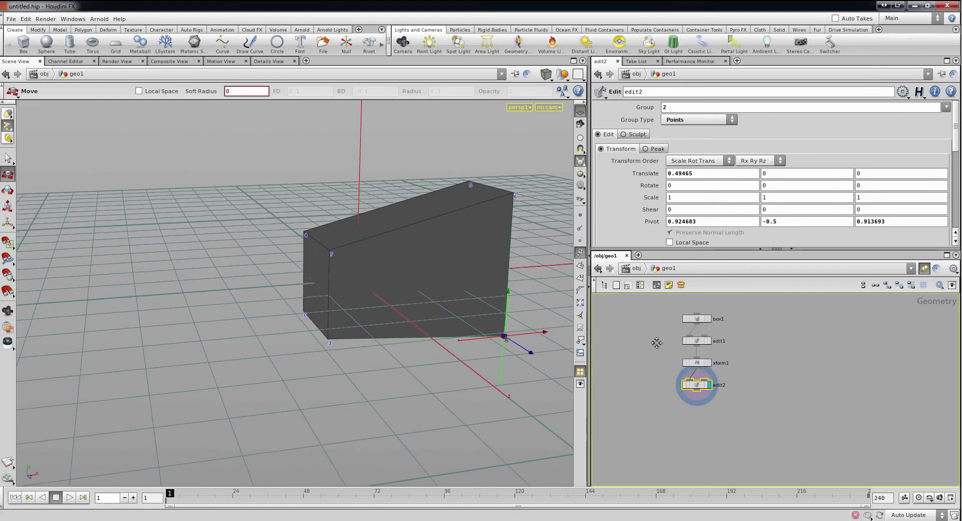
{"action": "scroll", "coordinate": [651, 351], "scroll_direction": "up", "scroll_amount": 2}
{"action": "scroll", "coordinate": [652, 348], "scroll_direction": "up", "scroll_amount": 2}
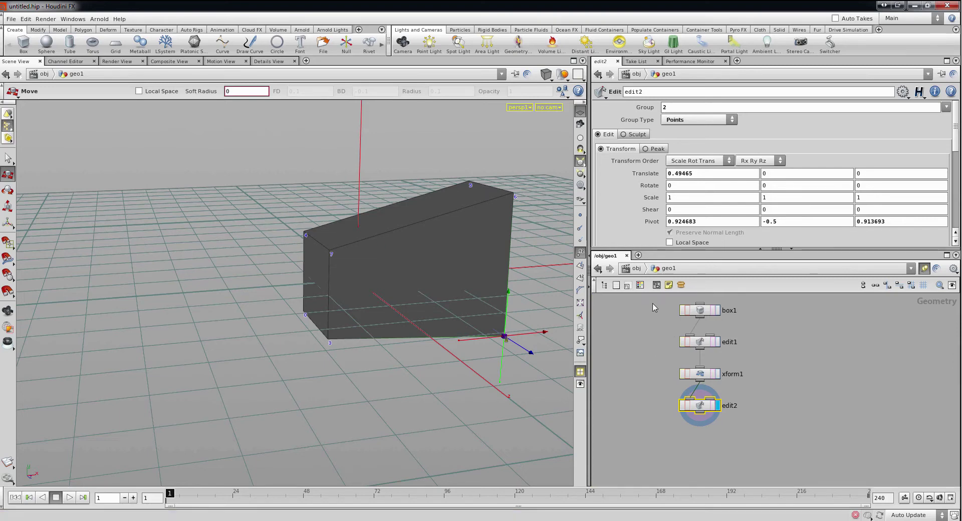
{"action": "left_click", "coordinate": [744, 389]}
{"action": "left_click_drag", "start_coordinate": [643, 319], "coordinate": [633, 311]}
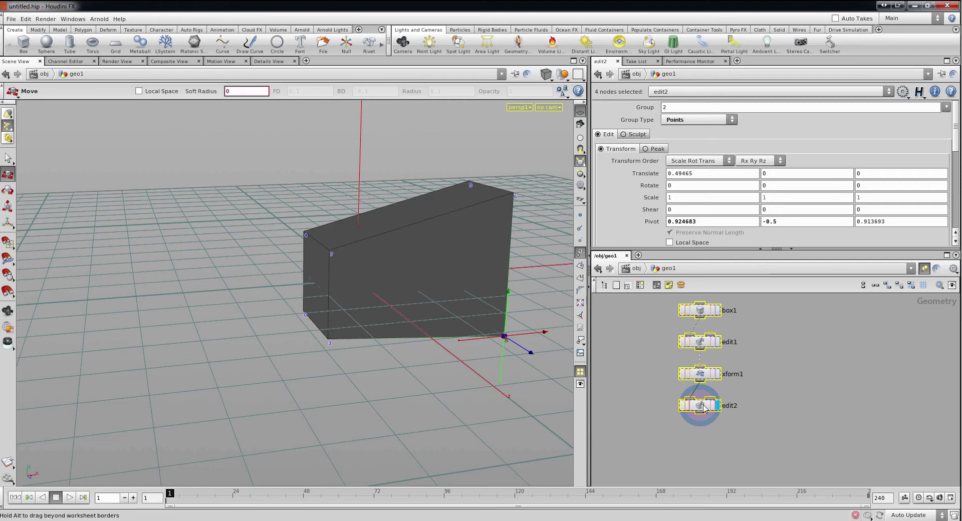
{"action": "left_click", "coordinate": [354, 302]}
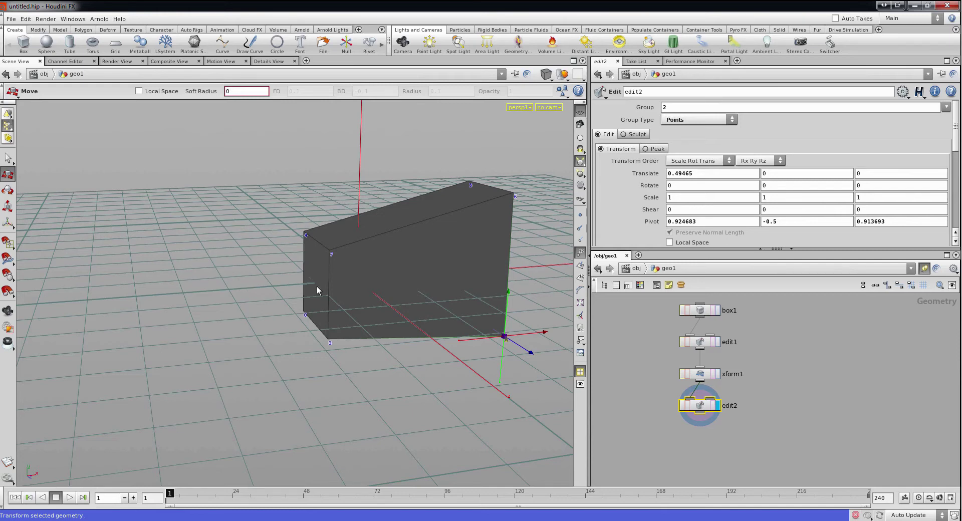
{"action": "left_click", "coordinate": [317, 287]}
Select the wedge's narrow left end face and search the Tab menu for PolyExtrude.
{"action": "left_click", "coordinate": [319, 273]}
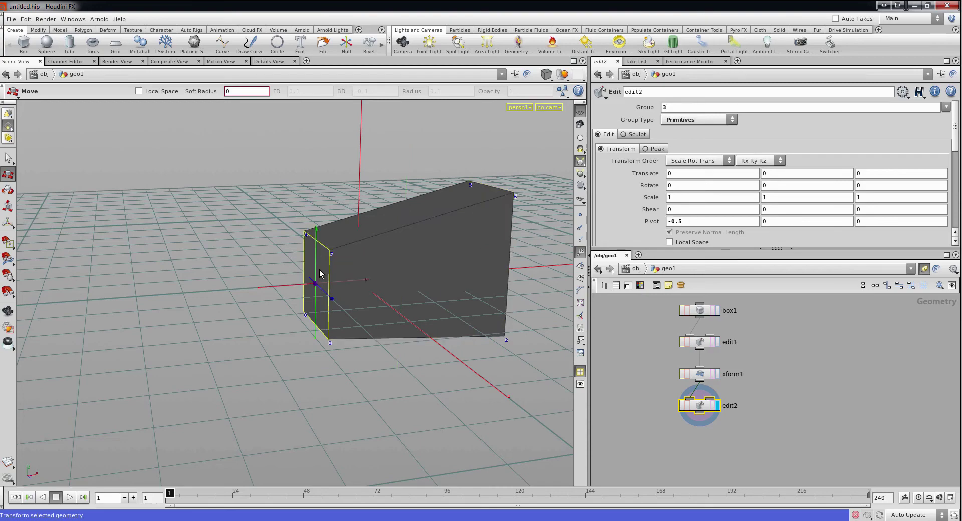
{"action": "key", "text": "Escape"}
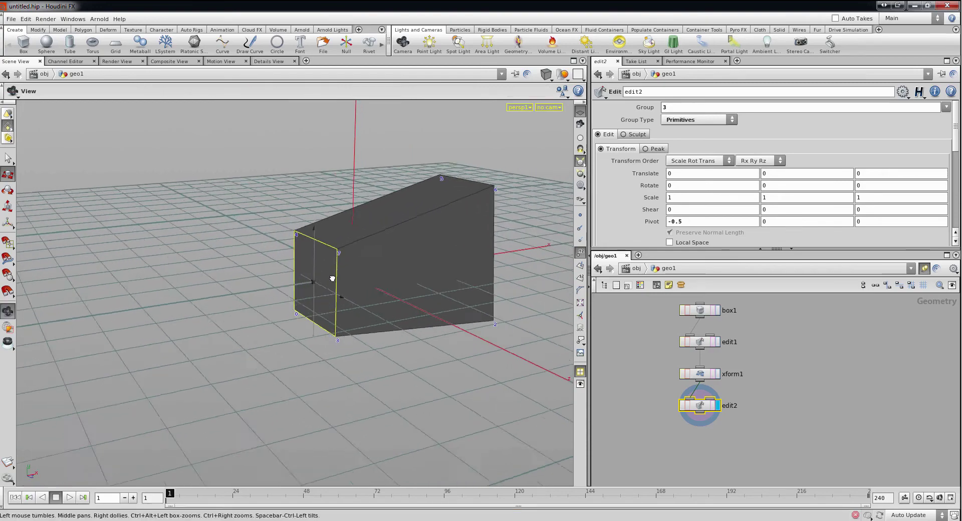
{"action": "left_click_drag", "start_coordinate": [320, 279], "coordinate": [344, 272]}
{"action": "key", "text": "Return"}
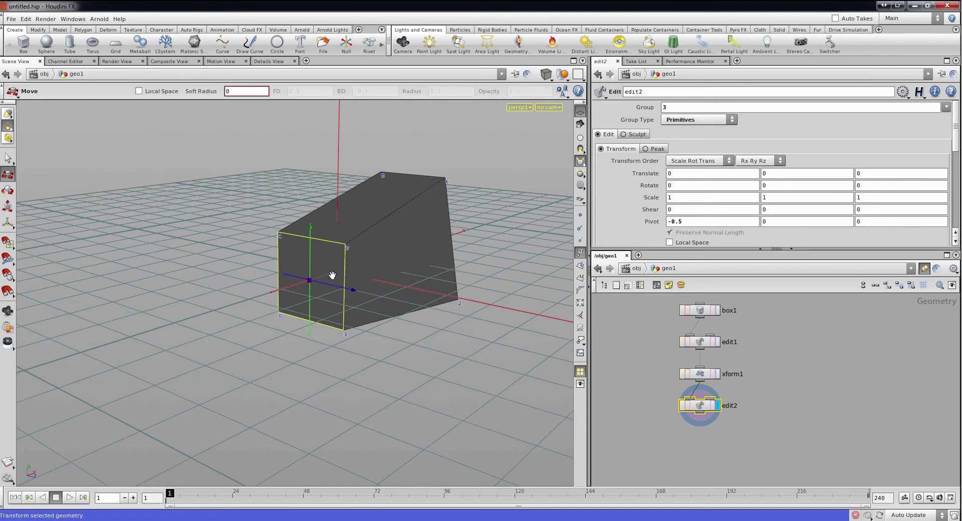
{"action": "key", "text": "Tab"}
{"action": "type", "text": "polyext"}
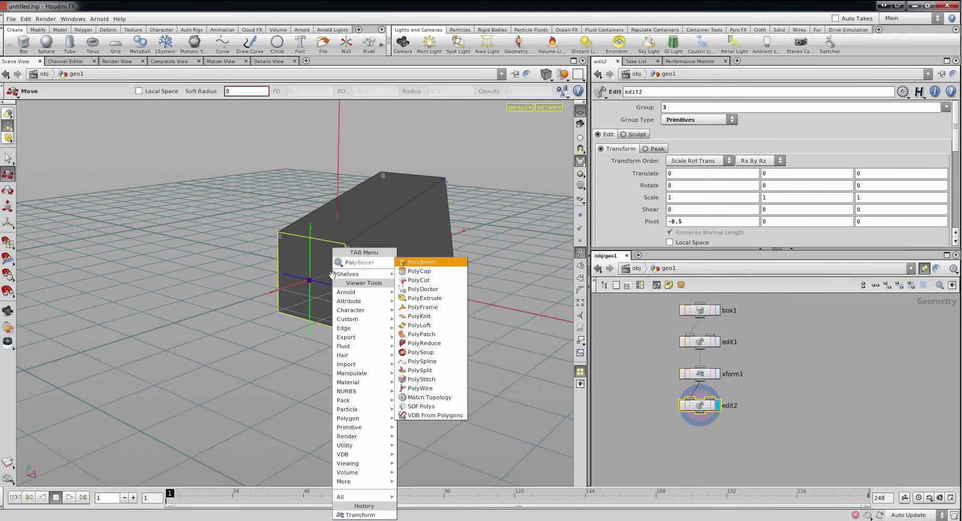
{"action": "type", "text": "polyex"}
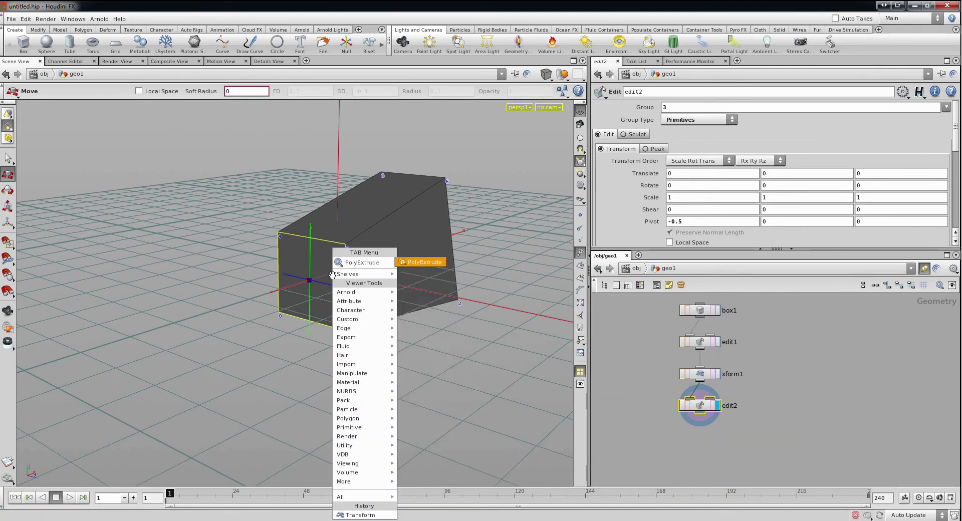
Add polyextrude1 on the end face and pull it outward 0.933943 into a new section.
{"action": "key", "text": "Return"}
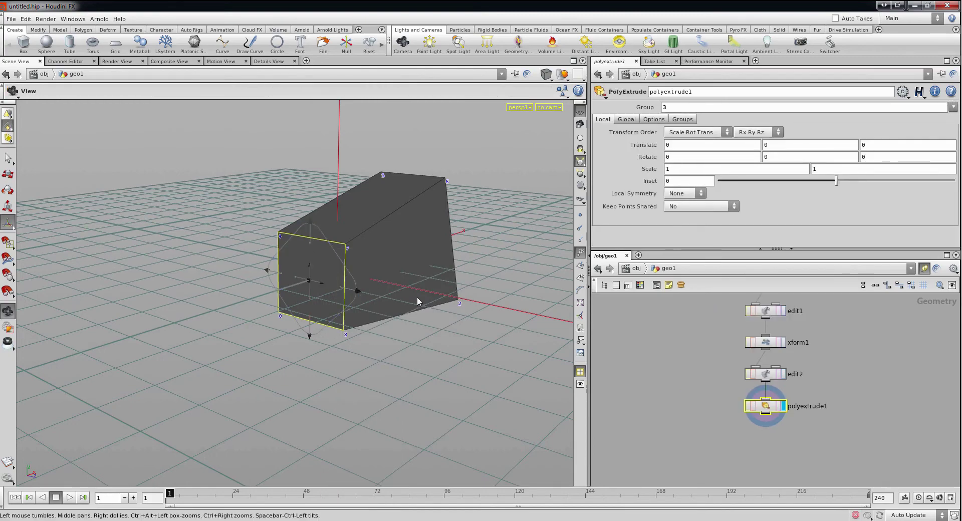
{"action": "left_click_drag", "start_coordinate": [417, 296], "coordinate": [355, 314]}
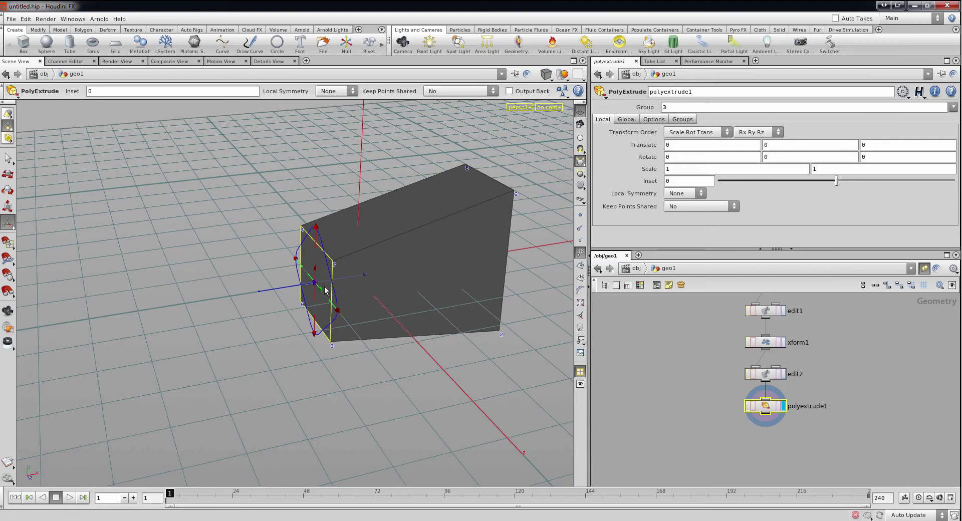
{"action": "left_click_drag", "start_coordinate": [289, 287], "coordinate": [182, 287]}
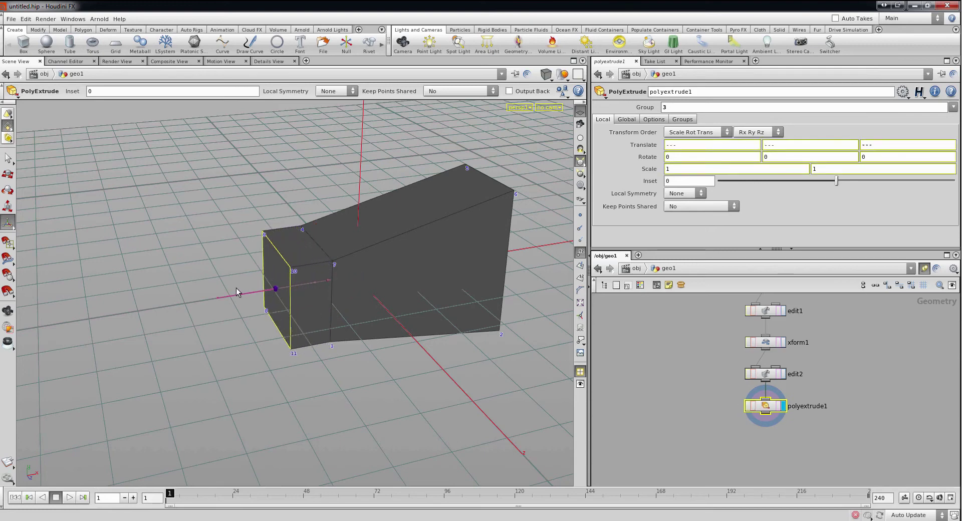
{"action": "key", "text": "Escape"}
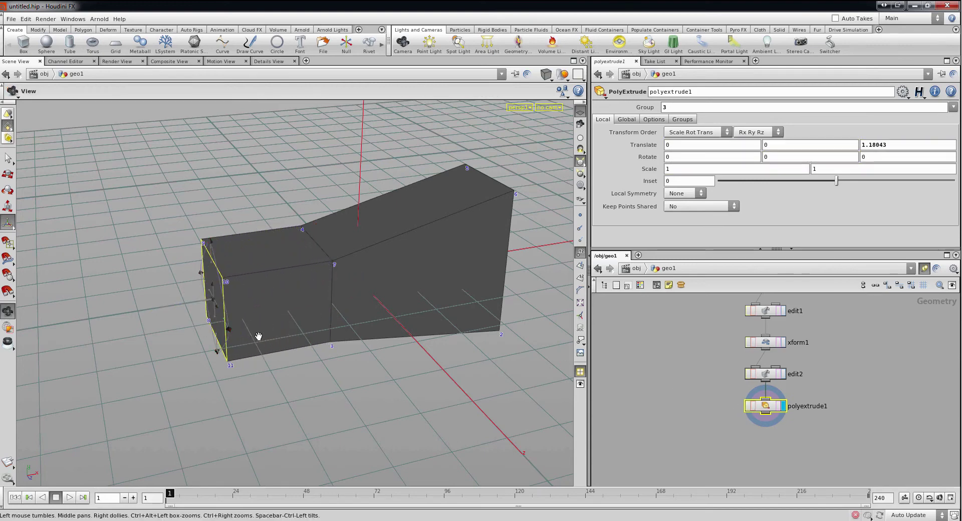
{"action": "mouse_move", "coordinate": [258, 333]}
{"action": "left_mouse_down"}
{"action": "mouse_move", "coordinate": [332, 320]}
{"action": "mouse_move", "coordinate": [298, 297]}
{"action": "mouse_move", "coordinate": [316, 299]}
{"action": "left_mouse_up"}
Scale the extruded end face to 1.02952, undoing the extra handle adjustments.
{"action": "key", "text": "Return"}
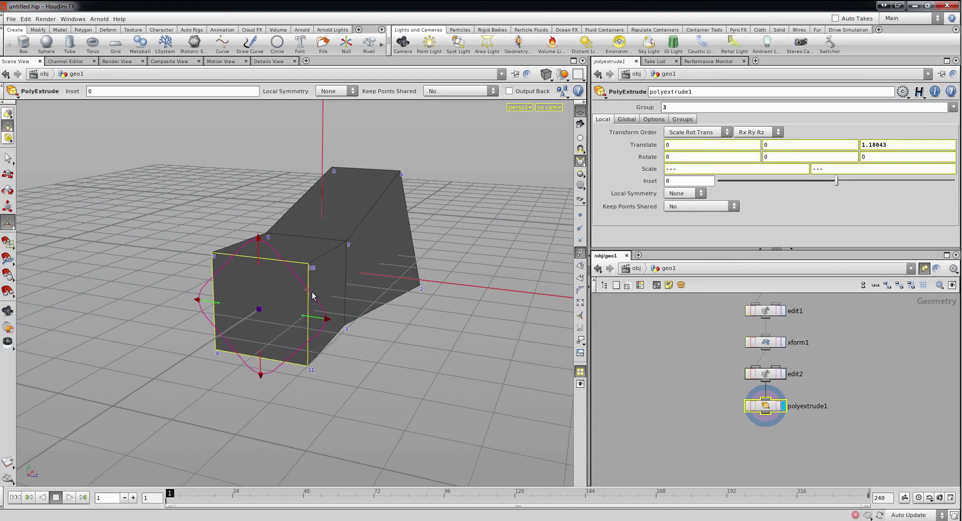
{"action": "key", "text": "Escape"}
{"action": "left_click_drag", "start_coordinate": [386, 301], "coordinate": [351, 315]}
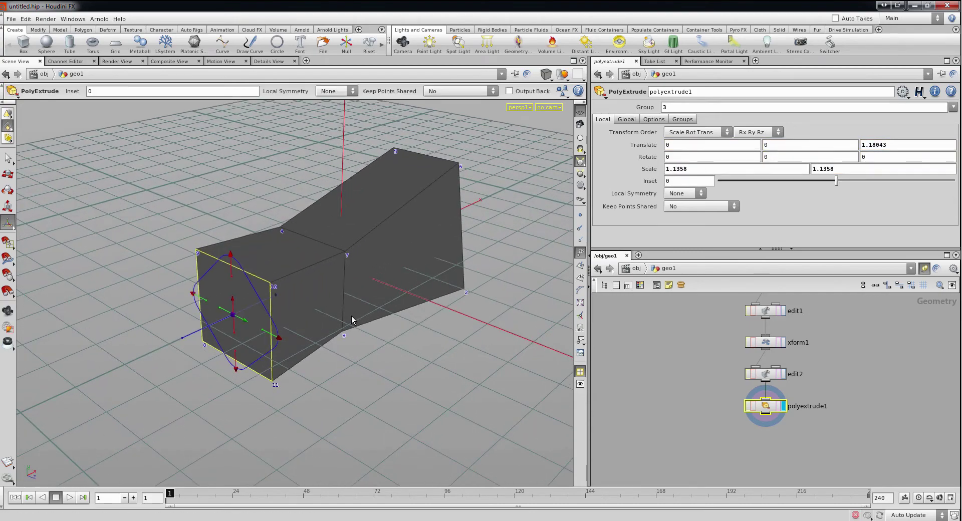
{"action": "key", "text": "Escape"}
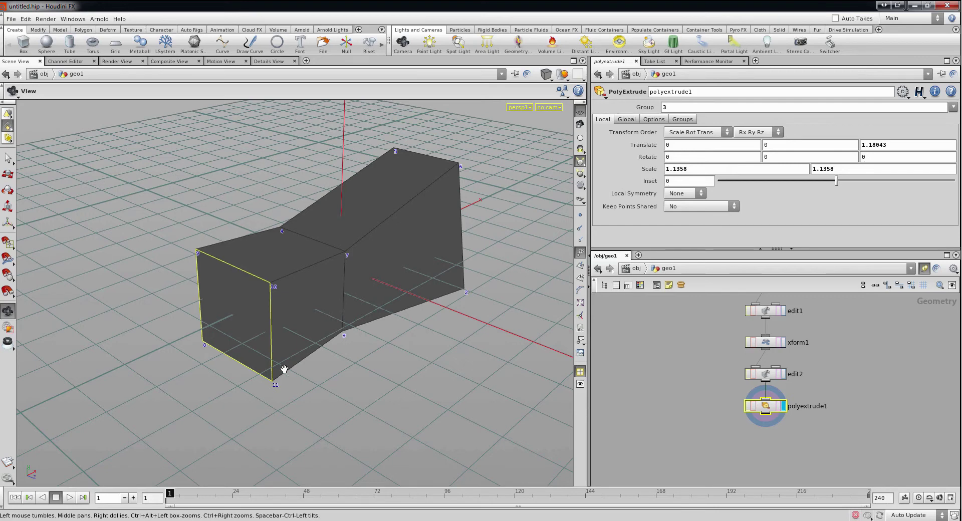
{"action": "key", "text": "Return"}
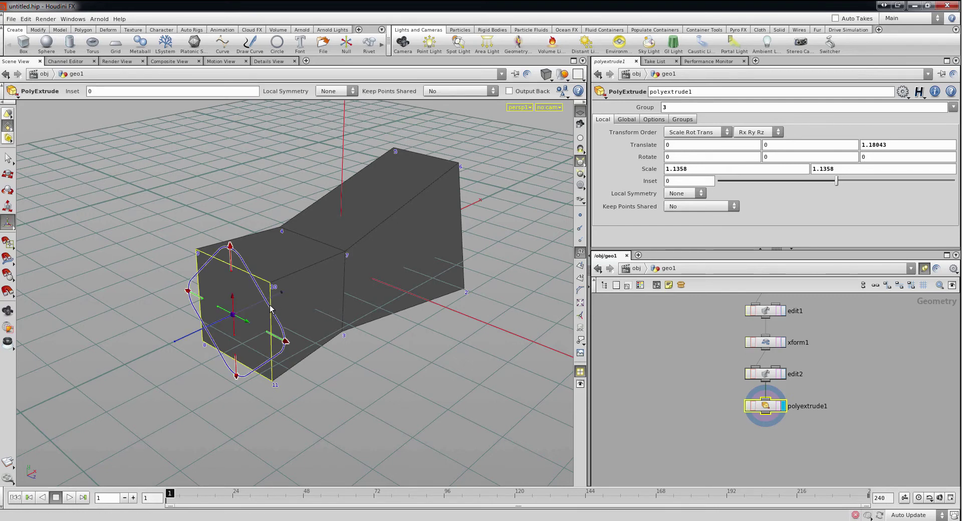
{"action": "left_click_drag", "start_coordinate": [273, 310], "coordinate": [231, 319]}
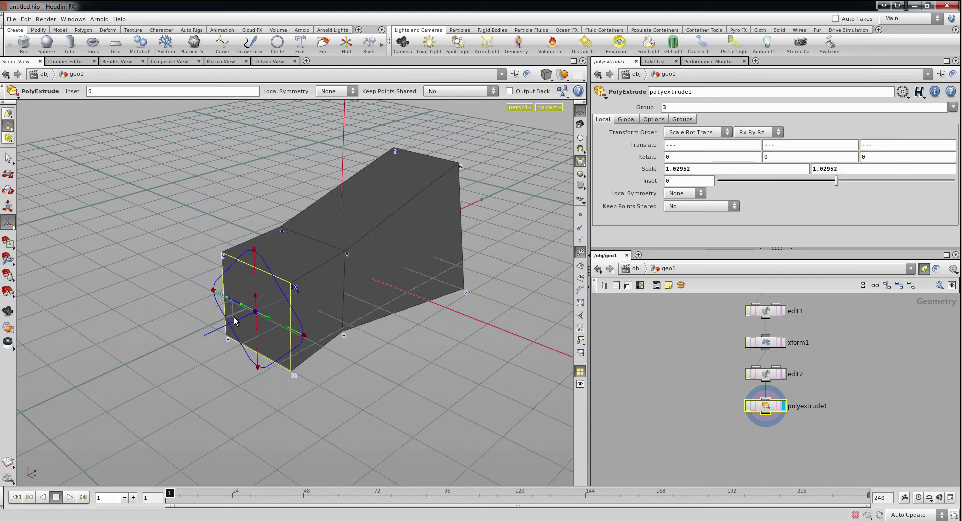
{"action": "key", "text": "ctrl+z"}
{"action": "key", "text": "ctrl+z"}
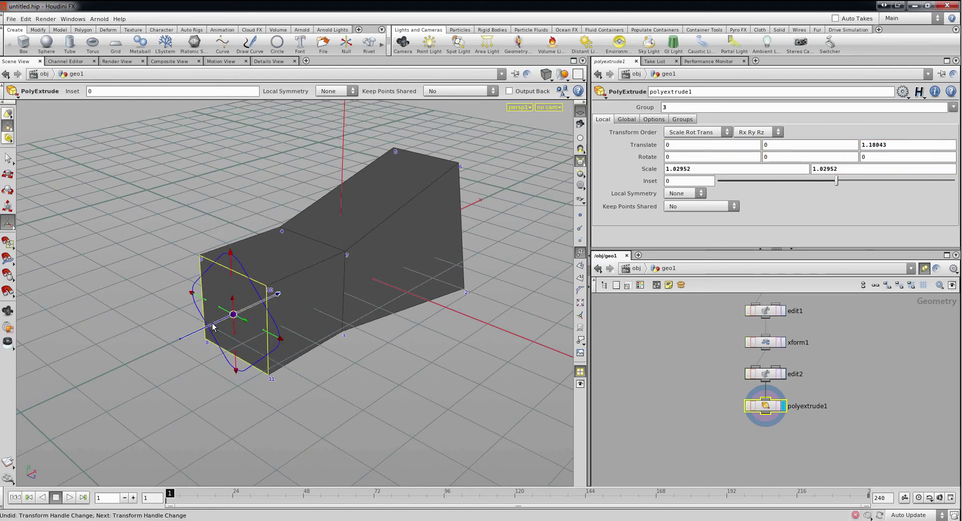
{"action": "key", "text": "ctrl+z"}
{"action": "key", "text": "ctrl+z"}
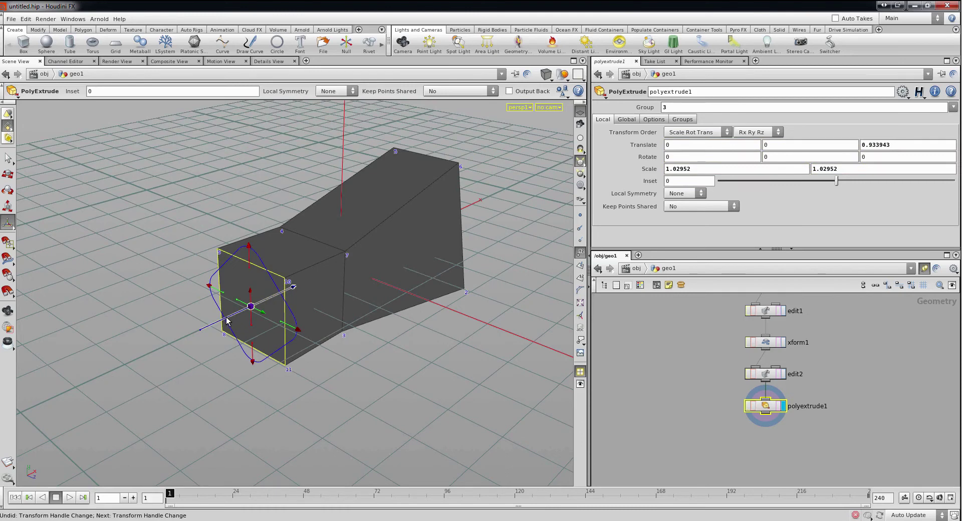
{"action": "key", "text": "Escape"}
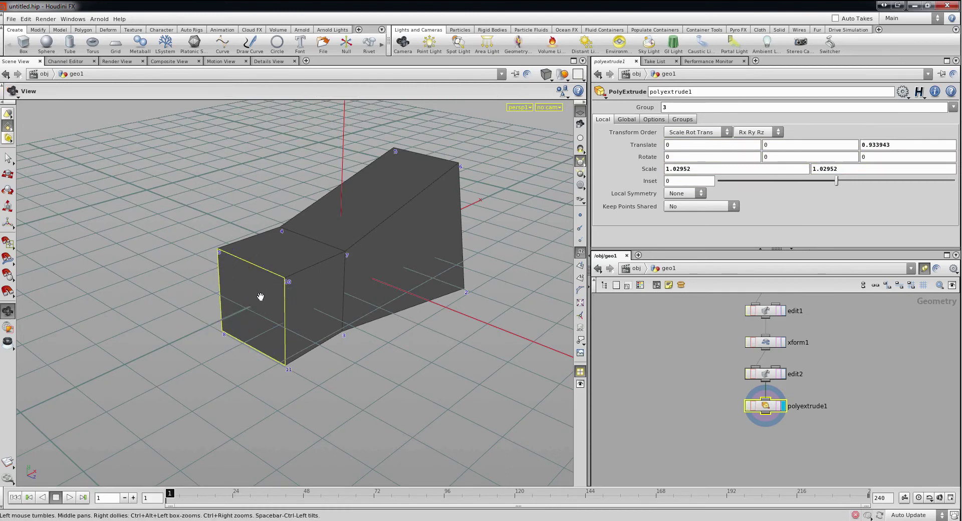
{"action": "key", "text": "s"}
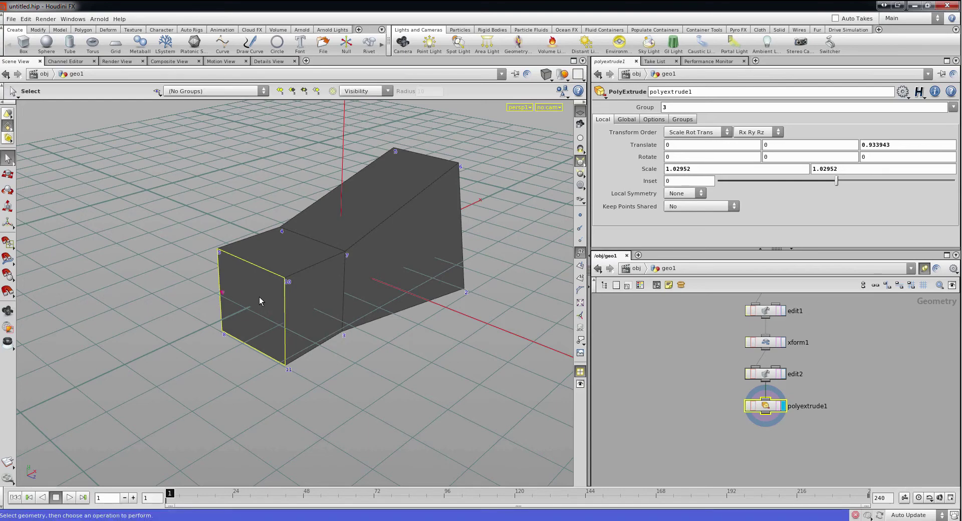
Add polyextrude2 on the end face, scaling it to 0.523876 to inset a smaller square.
{"action": "key", "text": "Tab"}
{"action": "type", "text": "poly"}
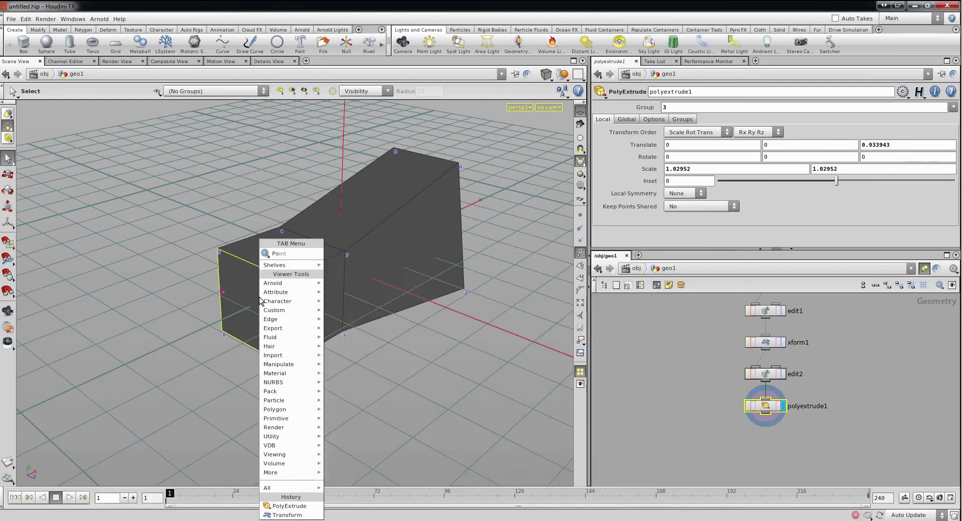
{"action": "type", "text": "ex"}
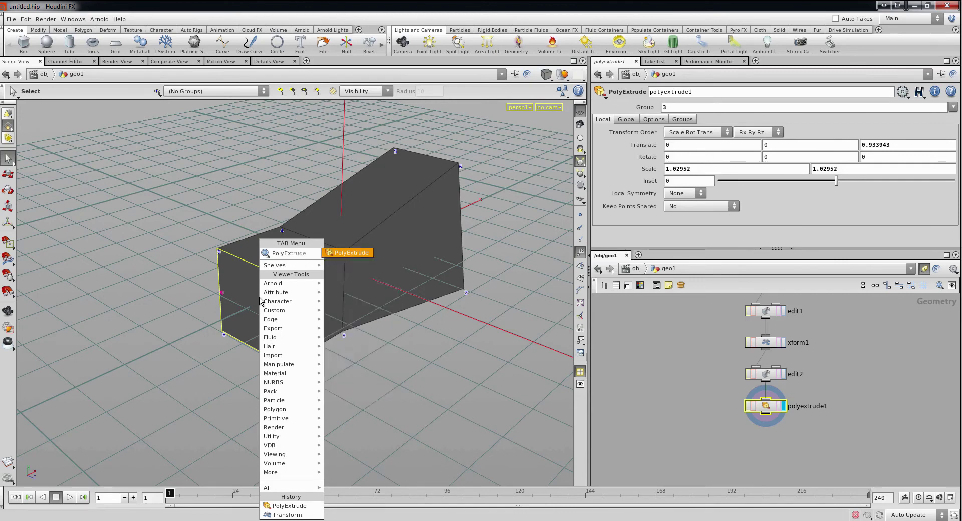
{"action": "key", "text": "Return"}
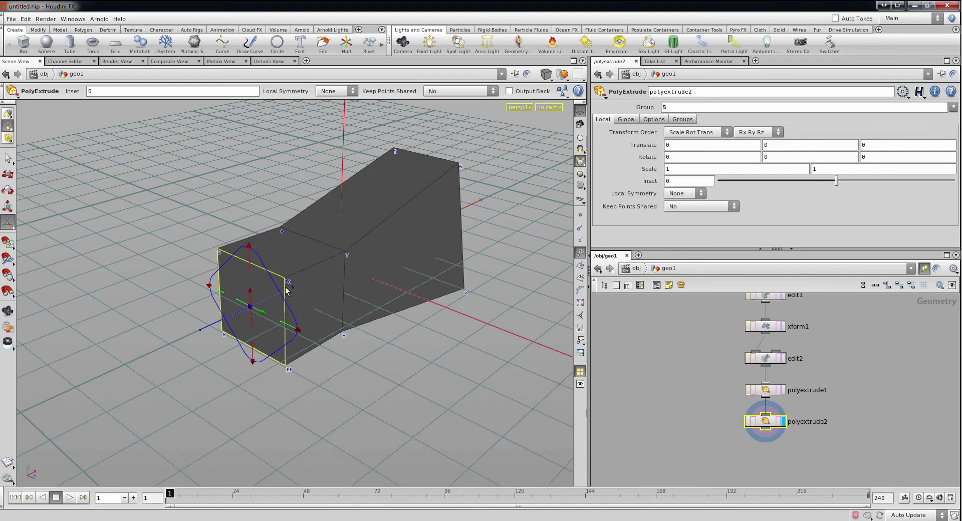
{"action": "left_click_drag", "start_coordinate": [287, 290], "coordinate": [258, 293]}
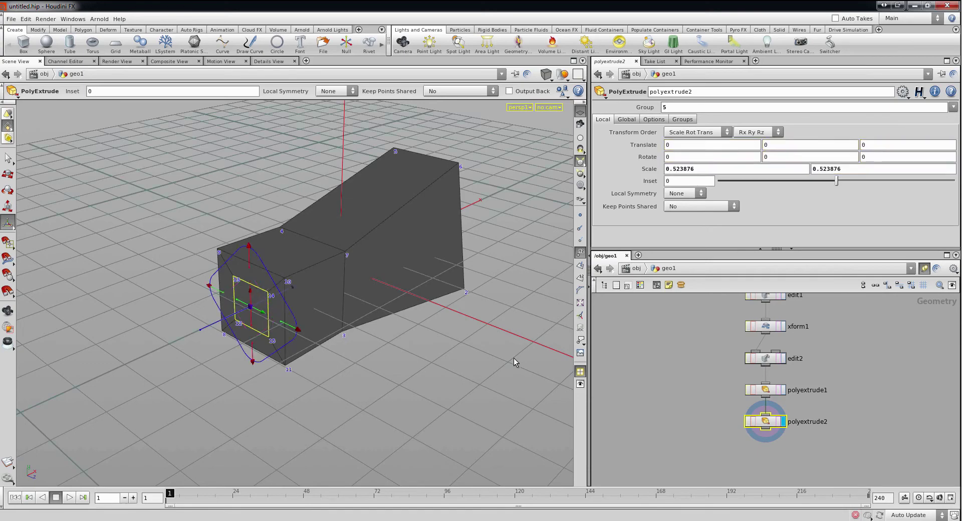
{"action": "left_click_drag", "start_coordinate": [413, 369], "coordinate": [426, 356]}
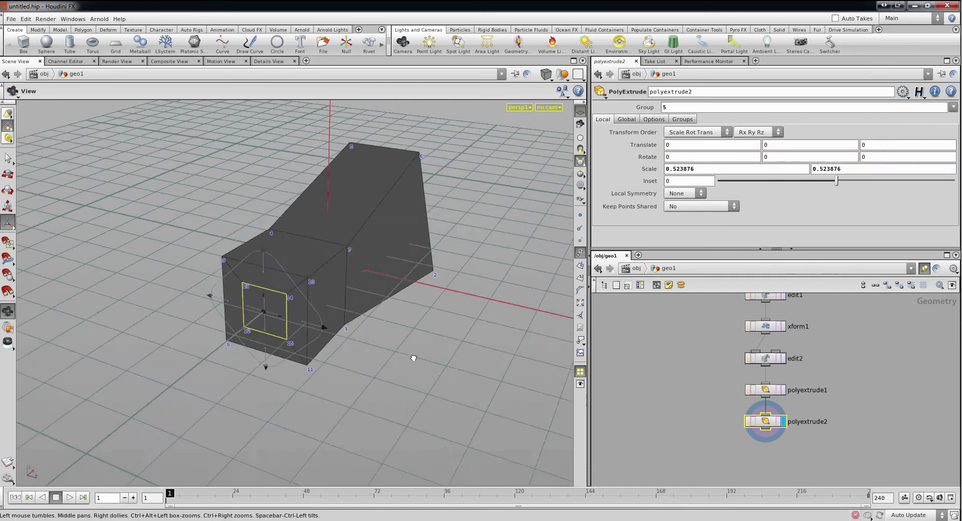
{"action": "key", "text": "Escape"}
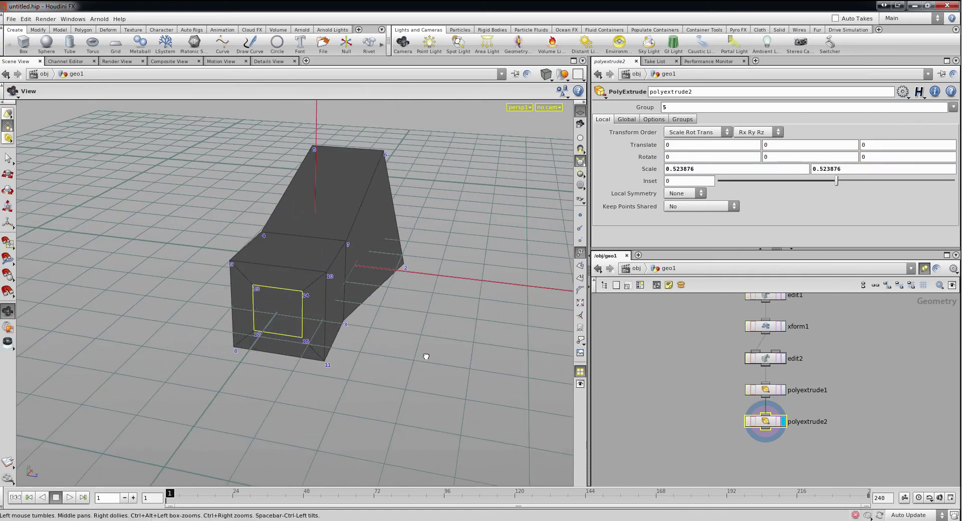
{"action": "left_click_drag", "start_coordinate": [405, 354], "coordinate": [397, 346]}
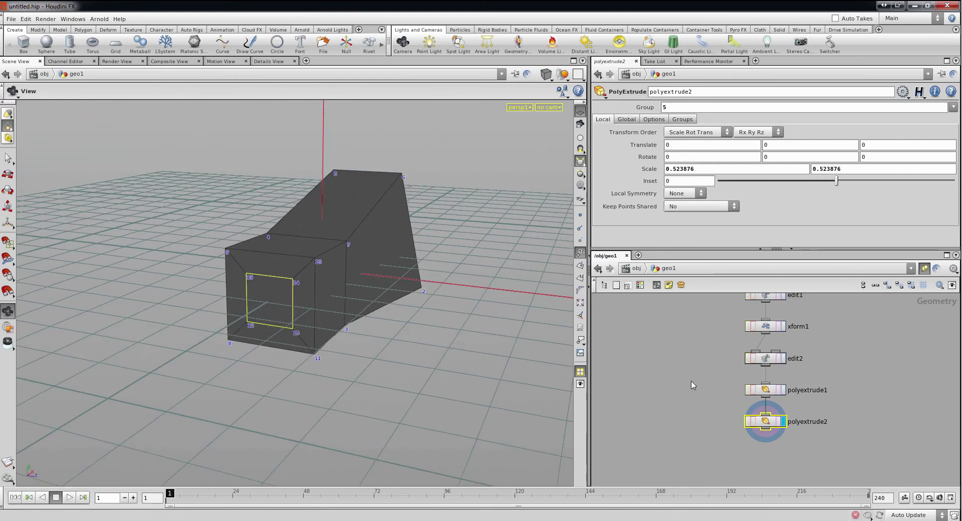
{"action": "left_click_drag", "start_coordinate": [692, 384], "coordinate": [803, 404]}
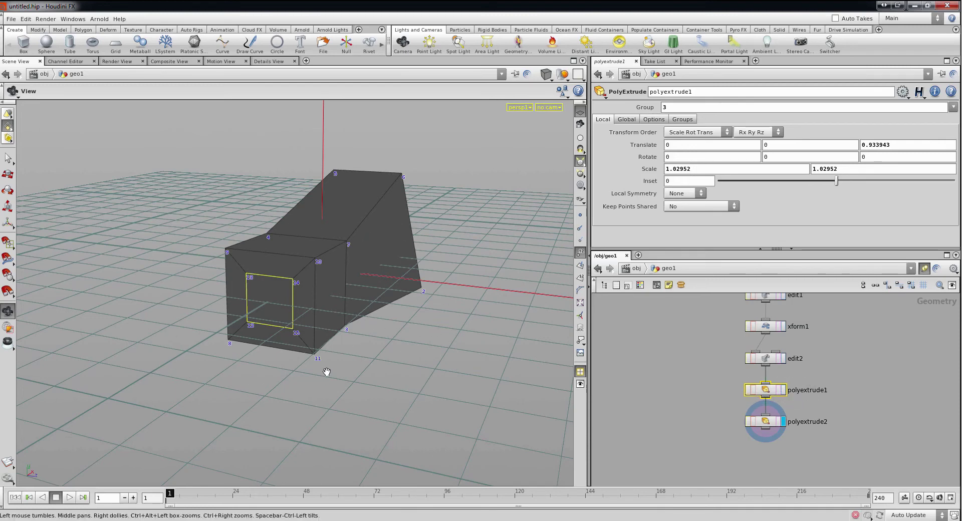
Rescale polyextrude1's extruded end to 0.747098 so the new section tapers toward the inset.
{"action": "key", "text": "Return"}
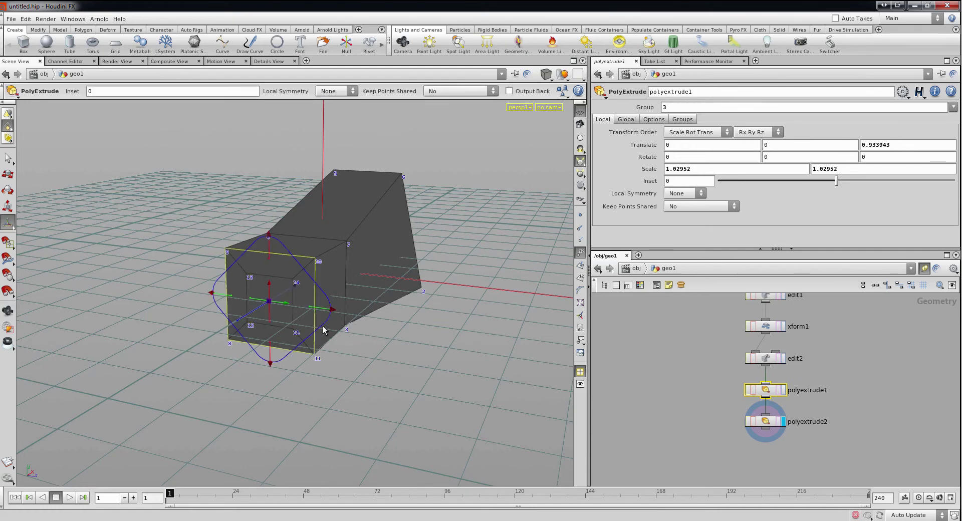
{"action": "left_click_drag", "start_coordinate": [303, 277], "coordinate": [293, 284]}
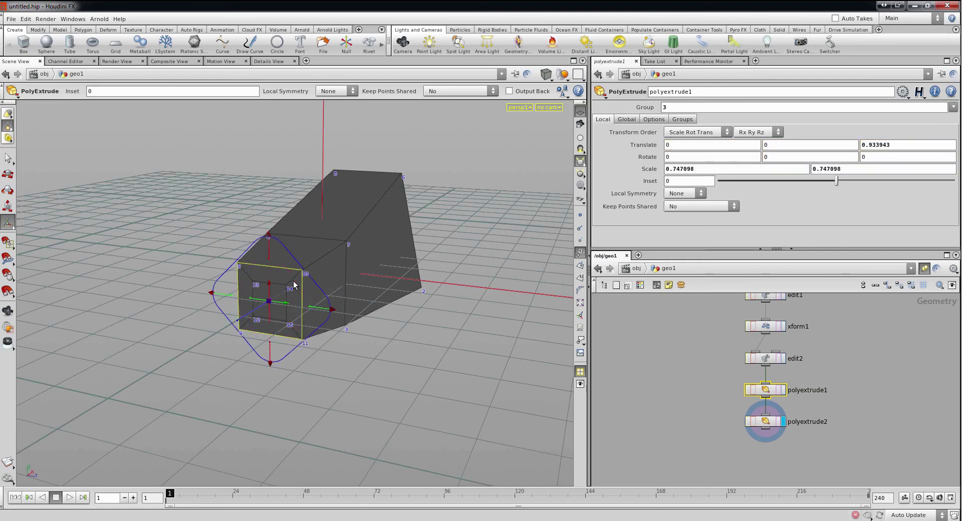
{"action": "key", "text": "Escape"}
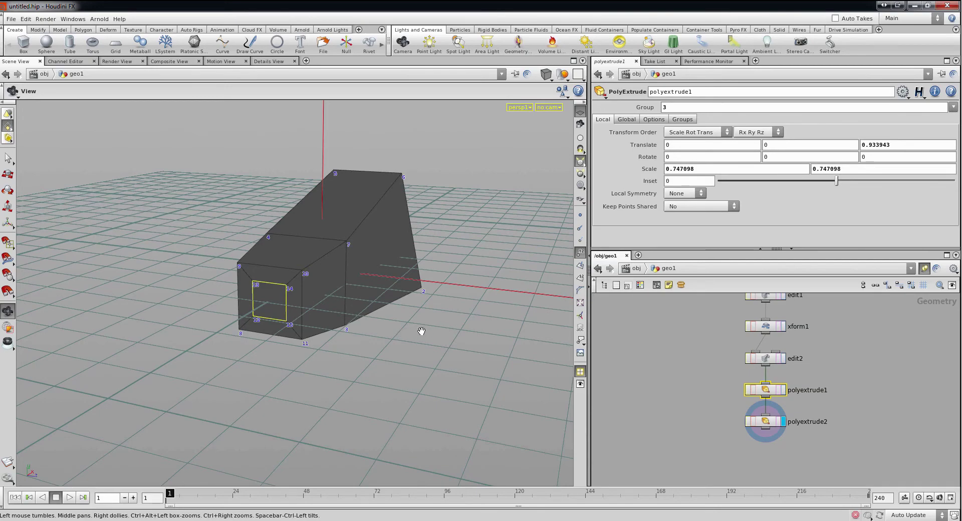
{"action": "mouse_move", "coordinate": [428, 333]}
{"action": "left_mouse_down"}
{"action": "mouse_move", "coordinate": [356, 344]}
{"action": "mouse_move", "coordinate": [408, 340]}
{"action": "mouse_move", "coordinate": [376, 335]}
{"action": "left_mouse_up"}
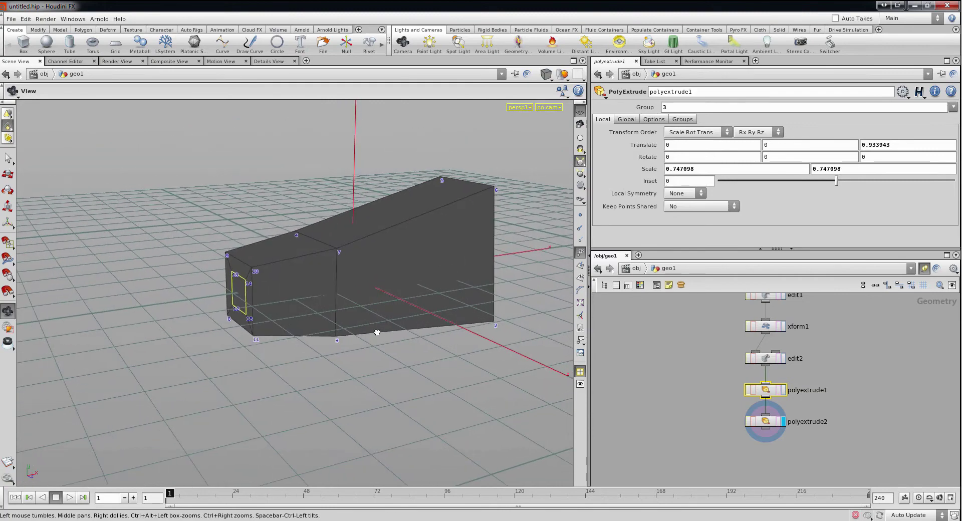
{"action": "middle_click_drag", "start_coordinate": [389, 339], "coordinate": [356, 329]}
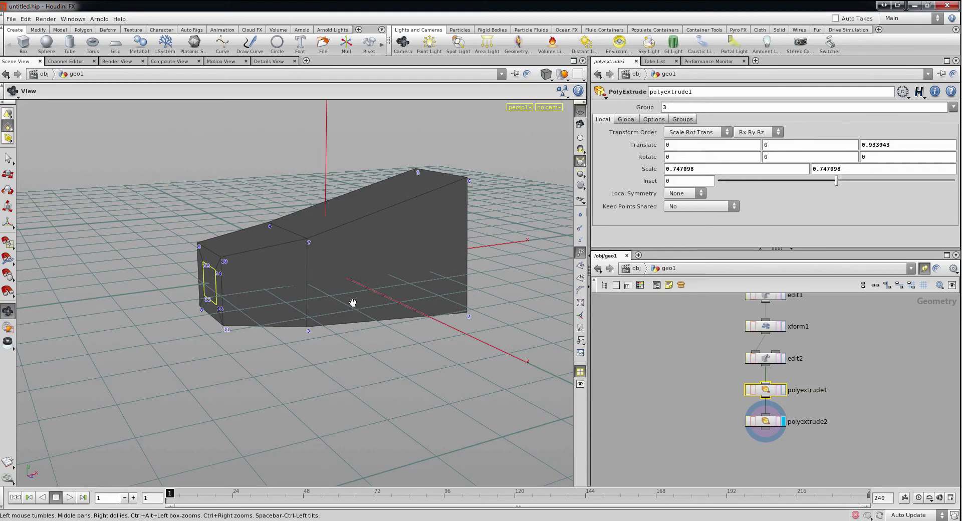
{"action": "key", "text": "s"}
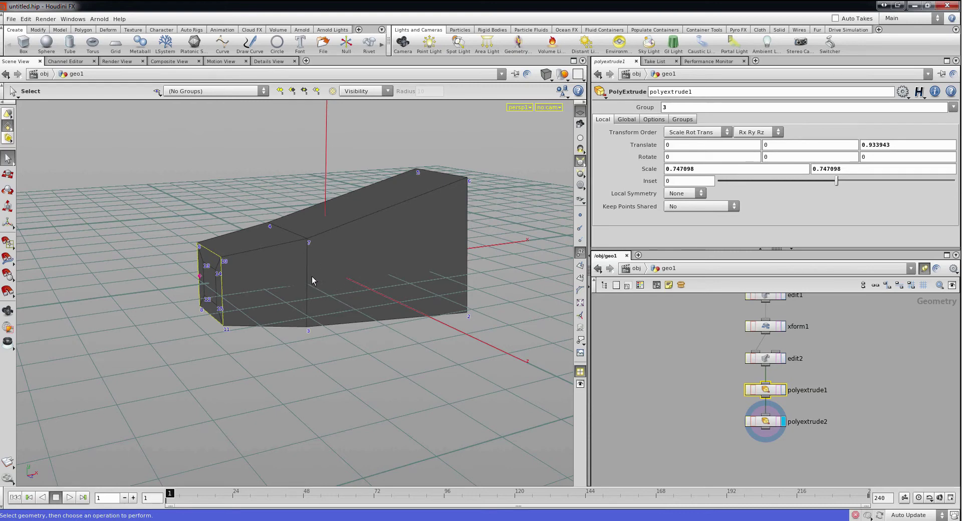
{"action": "key", "text": "Escape"}
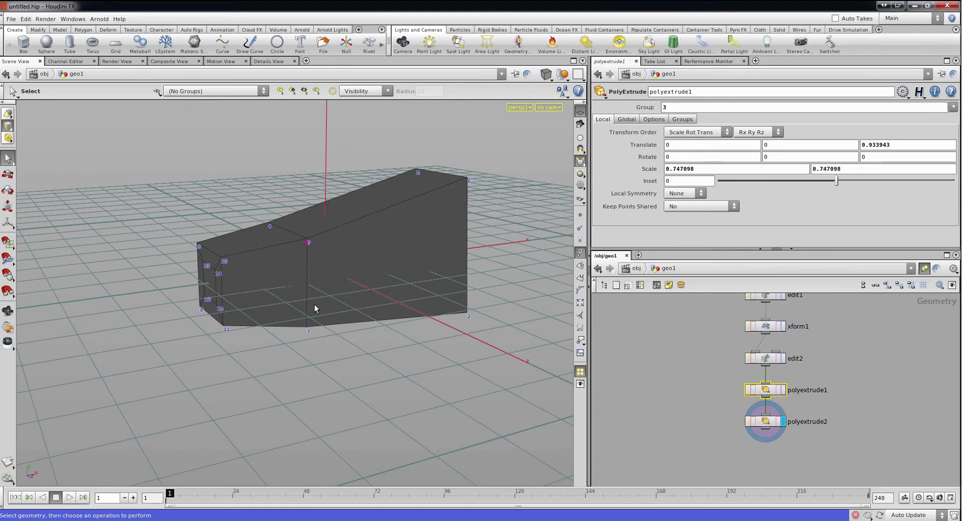
{"action": "key", "text": "Escape"}
Switch the viewport shading to Flat Wire Shaded.
{"action": "mouse_move", "coordinate": [314, 304]}
{"action": "left_mouse_down"}
{"action": "mouse_move", "coordinate": [345, 308]}
{"action": "mouse_move", "coordinate": [479, 203]}
{"action": "left_mouse_up"}
{"action": "key", "text": "s"}
{"action": "left_click", "coordinate": [546, 75]}
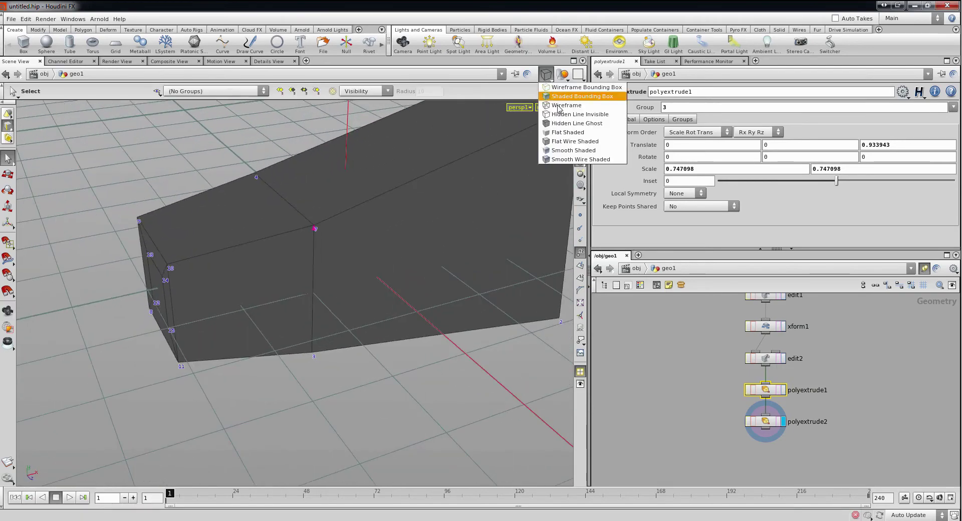
{"action": "left_click", "coordinate": [554, 142]}
{"action": "mouse_move", "coordinate": [384, 235]}
{"action": "left_mouse_down"}
{"action": "mouse_move", "coordinate": [368, 223]}
{"action": "mouse_move", "coordinate": [370, 257]}
{"action": "mouse_move", "coordinate": [314, 251]}
{"action": "left_mouse_up"}
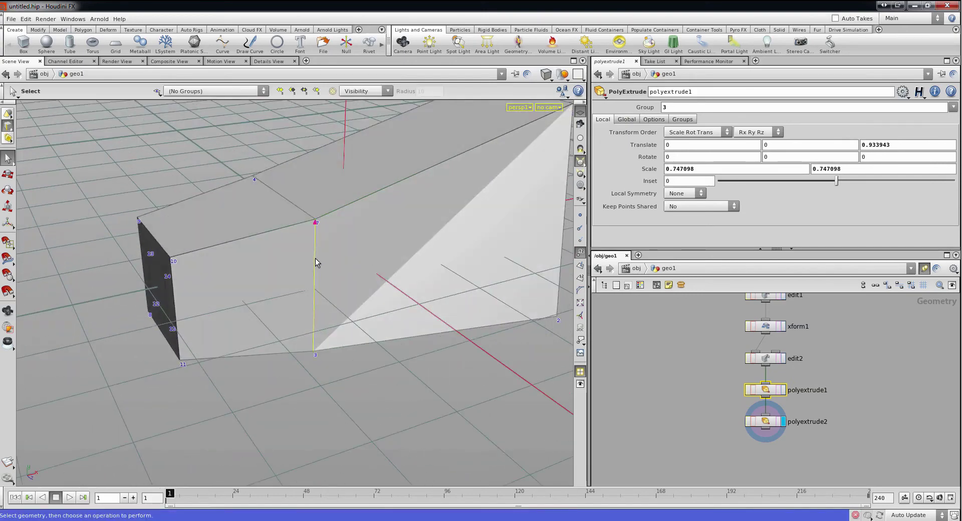
Select face 4-7-3-0 and orbit around the wedge to inspect it.
{"action": "left_click", "coordinate": [314, 260]}
{"action": "key", "text": "Escape"}
{"action": "mouse_move", "coordinate": [249, 265]}
{"action": "left_mouse_down"}
{"action": "mouse_move", "coordinate": [364, 252]}
{"action": "mouse_move", "coordinate": [315, 256]}
{"action": "left_mouse_up"}
{"action": "key", "text": "s"}
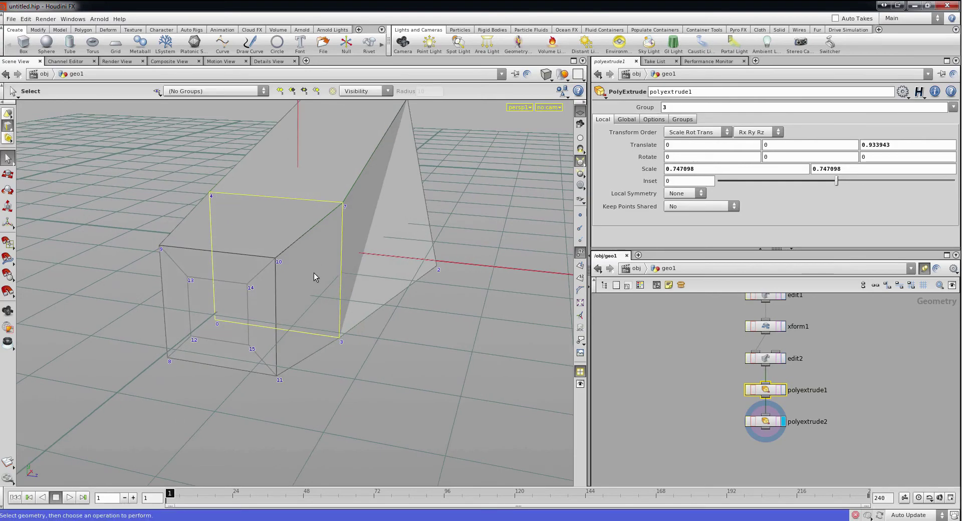
{"action": "key", "text": "Escape"}
{"action": "left_click_drag", "start_coordinate": [395, 288], "coordinate": [403, 284]}
{"action": "key", "text": "s"}
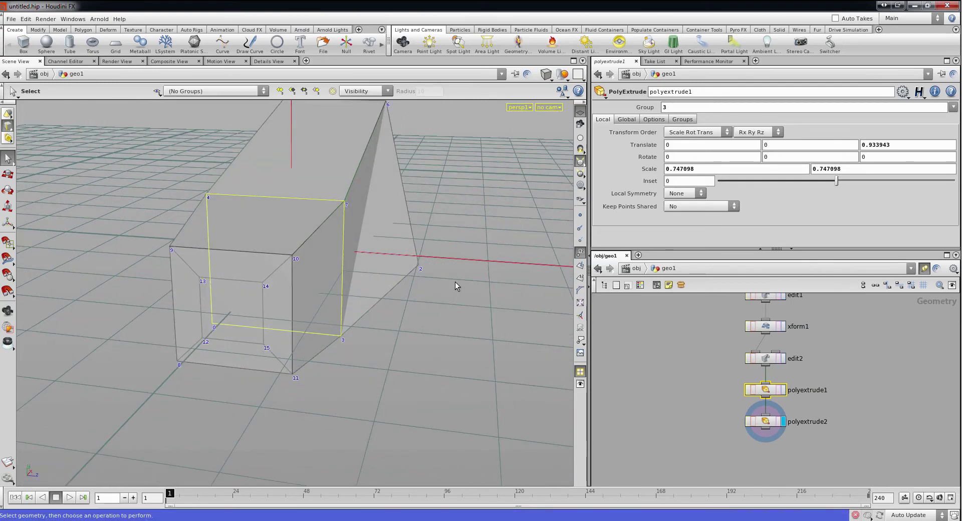
{"action": "key", "text": "Escape"}
{"action": "mouse_move", "coordinate": [455, 286]}
{"action": "left_mouse_down"}
{"action": "mouse_move", "coordinate": [402, 292]}
{"action": "mouse_move", "coordinate": [365, 278]}
{"action": "mouse_move", "coordinate": [281, 275]}
{"action": "mouse_move", "coordinate": [299, 227]}
{"action": "mouse_move", "coordinate": [353, 258]}
{"action": "mouse_move", "coordinate": [359, 303]}
{"action": "left_mouse_up"}
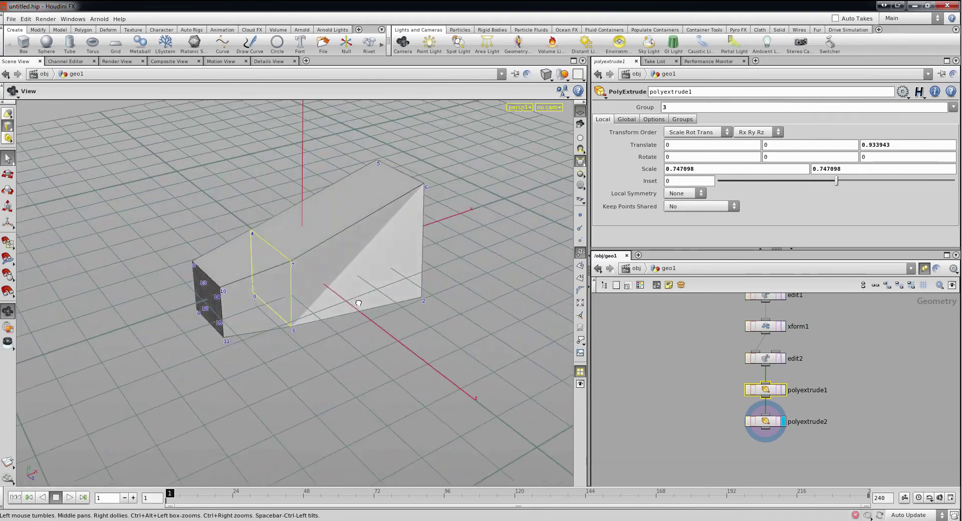
{"action": "key", "text": "s"}
Clear the selection and zoom the network editor to frame box1 through polyextrude2.
{"action": "left_click", "coordinate": [708, 376]}
{"action": "scroll", "coordinate": [709, 367], "scroll_direction": "down", "scroll_amount": 3}
{"action": "scroll", "coordinate": [671, 352], "scroll_direction": "down", "scroll_amount": 2}
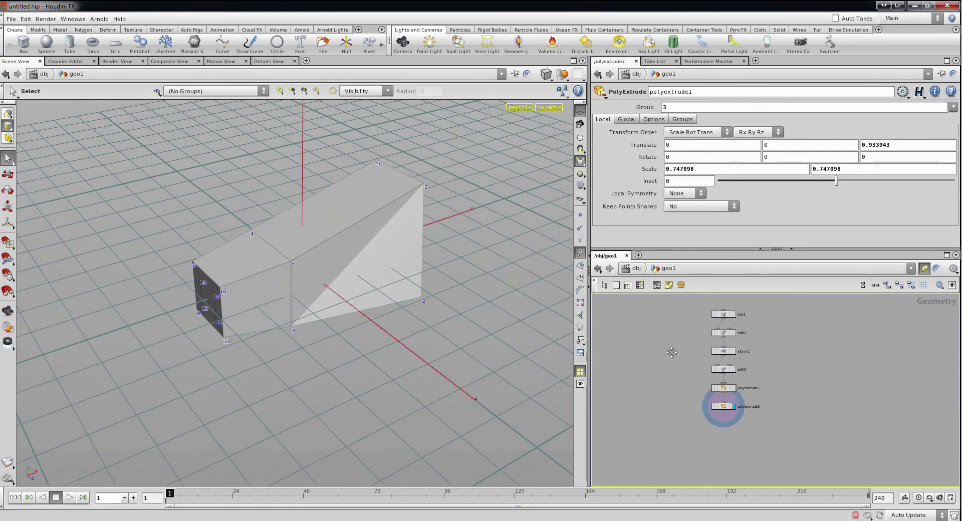
{"action": "scroll", "coordinate": [671, 352], "scroll_direction": "up", "scroll_amount": 2}
{"action": "scroll", "coordinate": [726, 379], "scroll_direction": "up", "scroll_amount": 2}
{"action": "scroll", "coordinate": [756, 375], "scroll_direction": "up", "scroll_amount": 1}
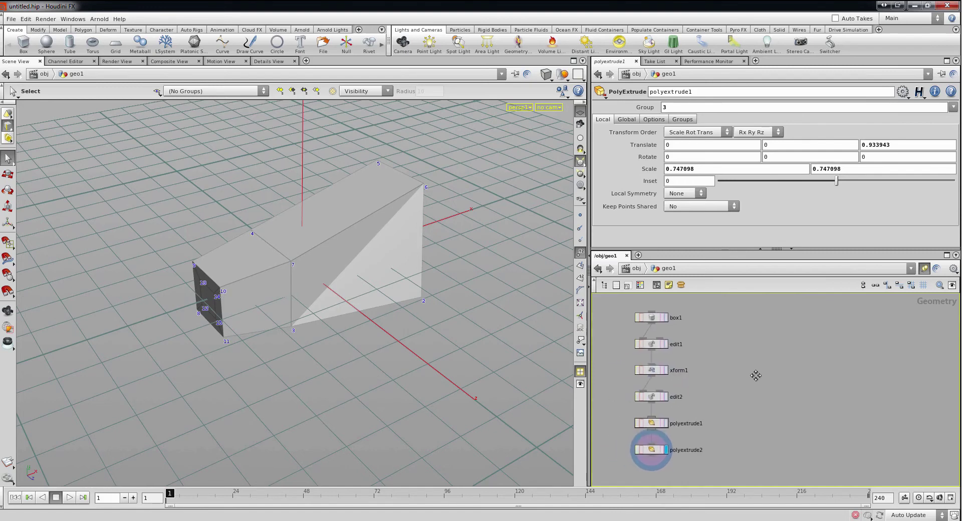
{"action": "middle_click_drag", "start_coordinate": [756, 376], "coordinate": [757, 378]}
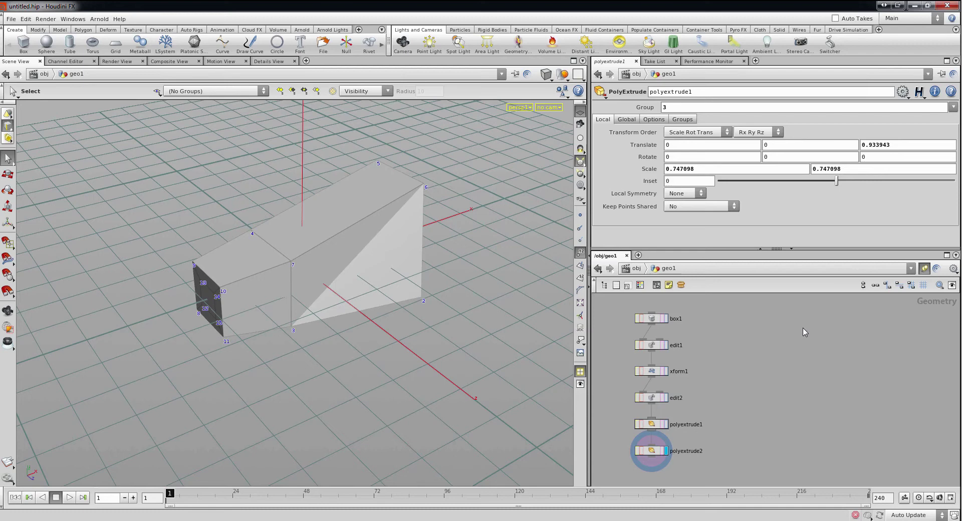
Create a tube1 Tube node beside the wedge chain and set its display flag.
{"action": "key", "text": "Tab"}
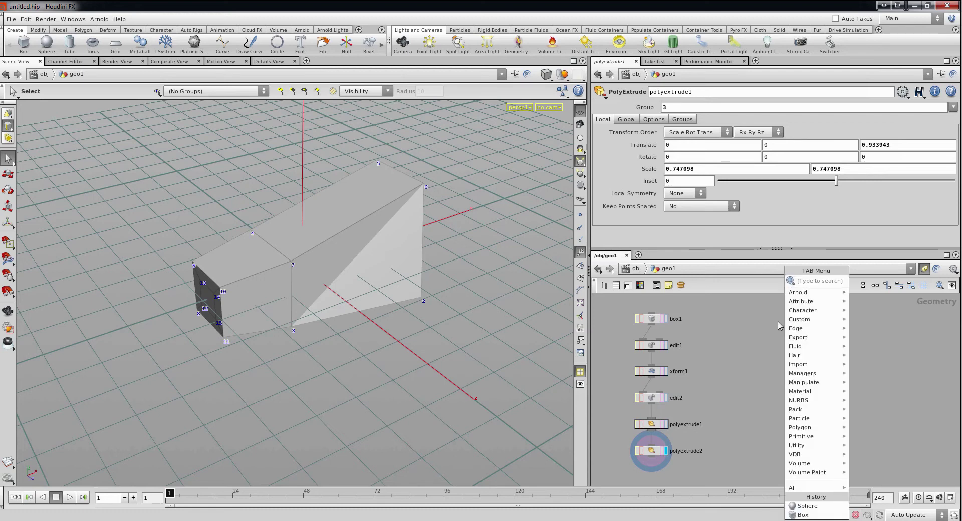
{"action": "key", "text": "Escape"}
{"action": "key", "text": "Tab"}
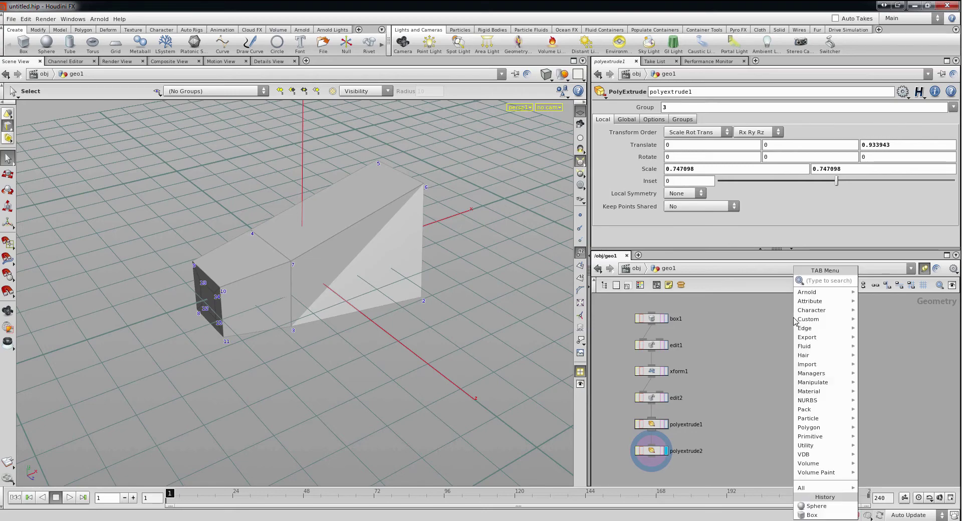
{"action": "type", "text": "Tube"}
{"action": "key", "text": "Return"}
{"action": "left_click", "coordinate": [794, 319]}
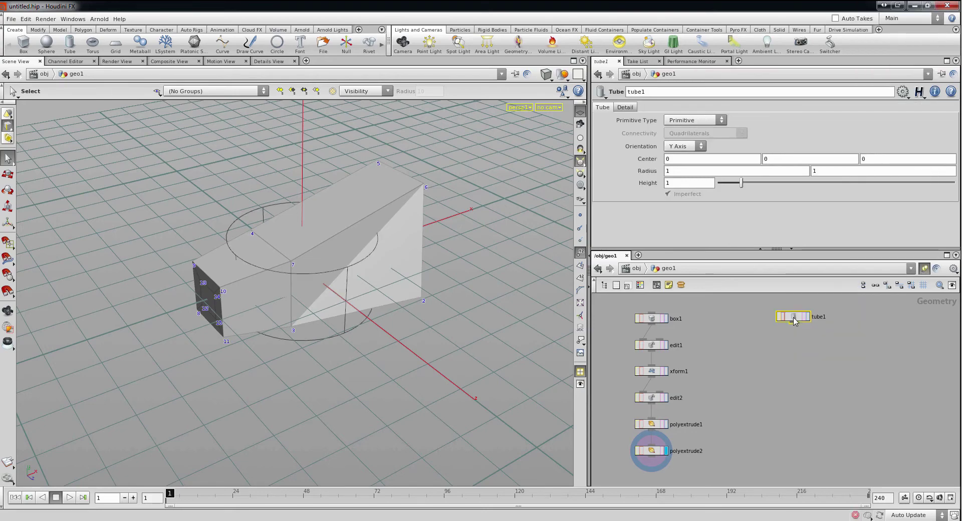
{"action": "left_click", "coordinate": [797, 320]}
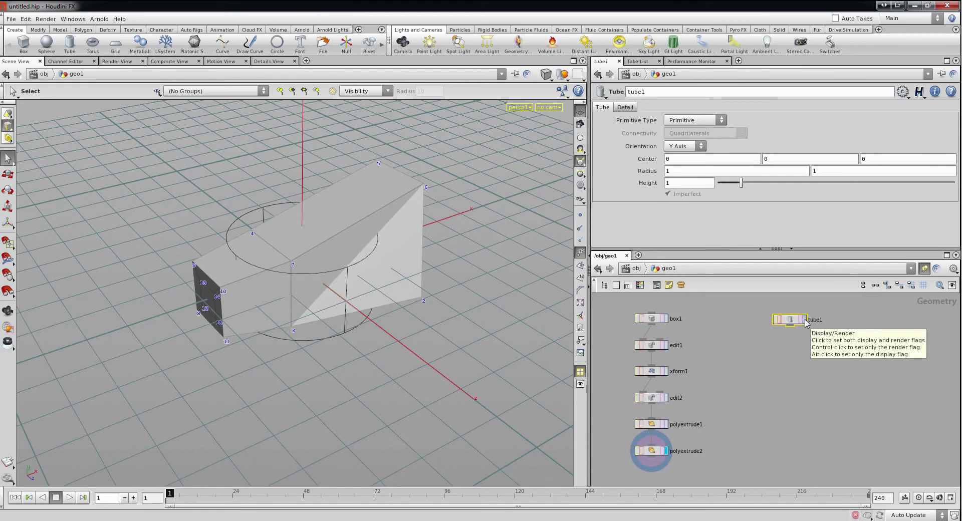
{"action": "left_click", "coordinate": [805, 320]}
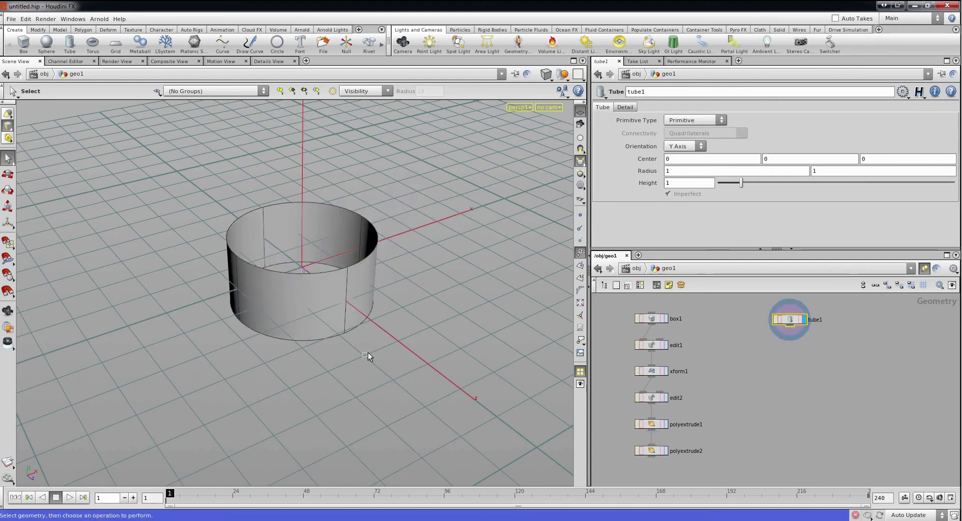
{"action": "left_click_drag", "start_coordinate": [742, 300], "coordinate": [822, 346]}
Set tube1's Primitive Type to Polygon.
{"action": "key", "text": "Escape"}
{"action": "mouse_move", "coordinate": [331, 272]}
{"action": "left_mouse_down"}
{"action": "mouse_move", "coordinate": [348, 276]}
{"action": "mouse_move", "coordinate": [261, 276]}
{"action": "left_mouse_up"}
{"action": "key", "text": "s"}
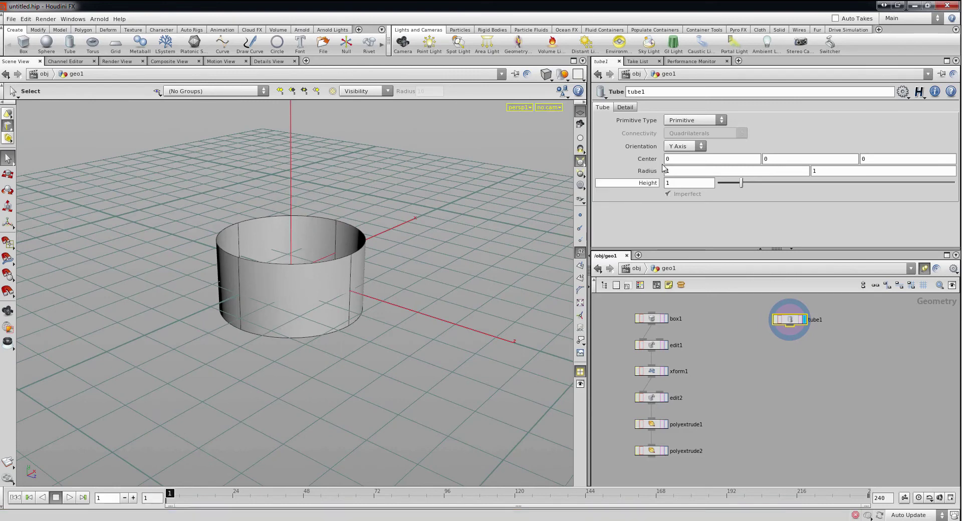
{"action": "left_click", "coordinate": [693, 121]}
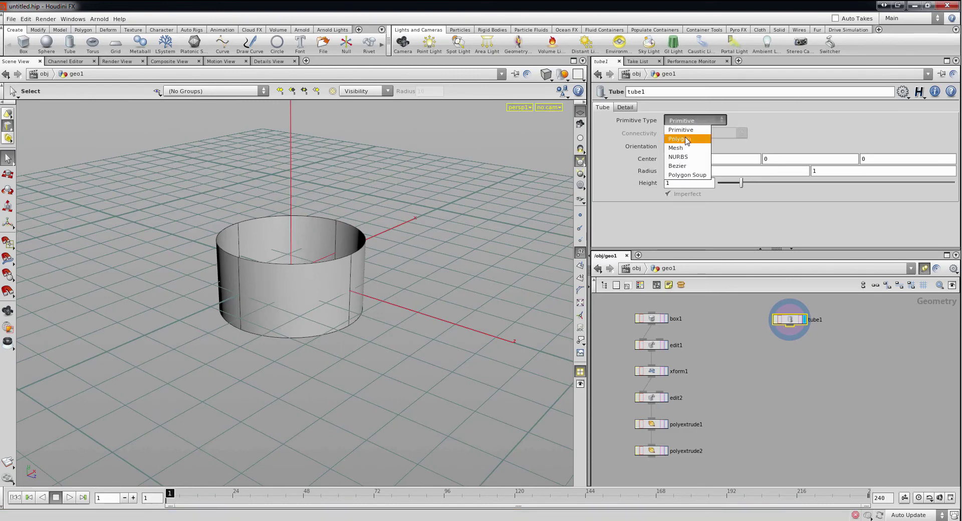
{"action": "left_click", "coordinate": [679, 138]}
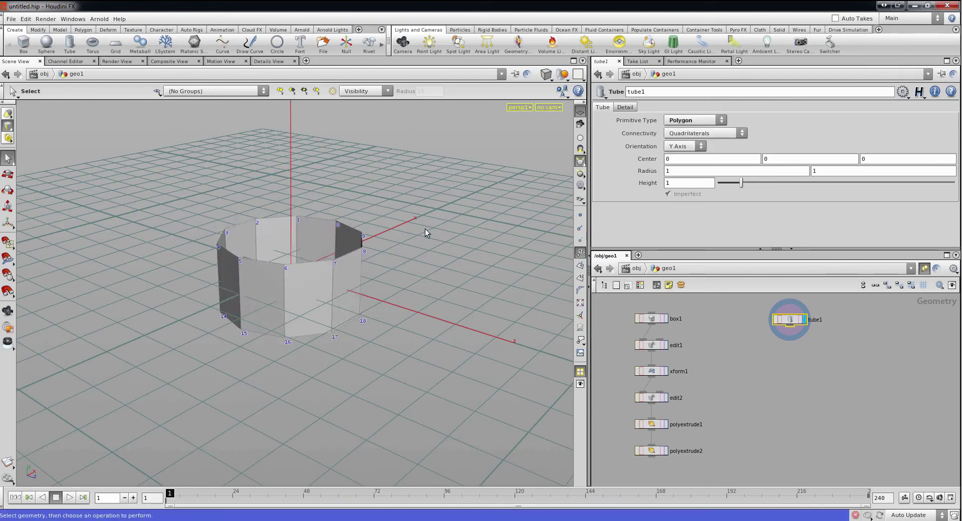
{"action": "key", "text": "Escape"}
{"action": "mouse_move", "coordinate": [378, 279]}
{"action": "left_mouse_down"}
{"action": "mouse_move", "coordinate": [408, 253]}
{"action": "mouse_move", "coordinate": [393, 262]}
{"action": "mouse_move", "coordinate": [397, 315]}
{"action": "mouse_move", "coordinate": [401, 281]}
{"action": "left_mouse_up"}
{"action": "key", "text": "s"}
Raise the tube's Columns to 40 on the Detail tab.
{"action": "key", "text": "Escape"}
{"action": "key", "text": "s"}
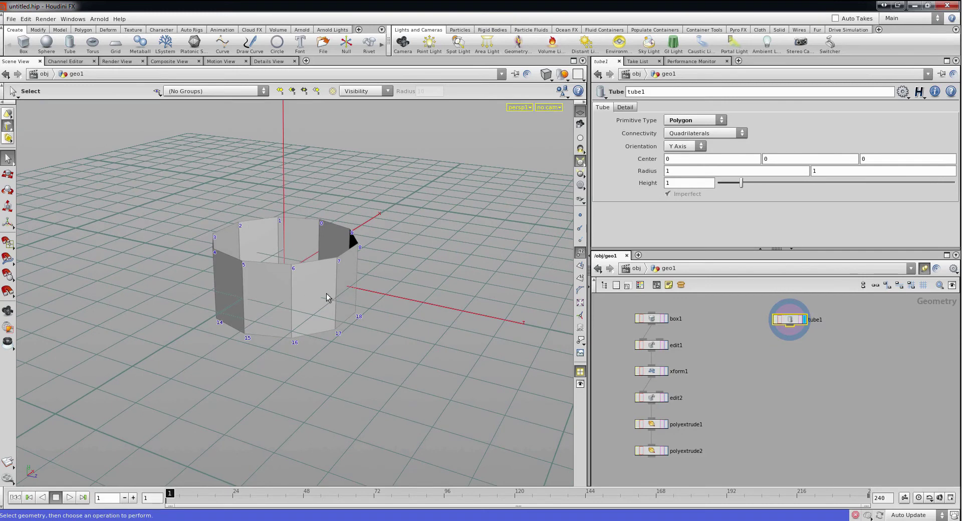
{"action": "left_click", "coordinate": [625, 109]}
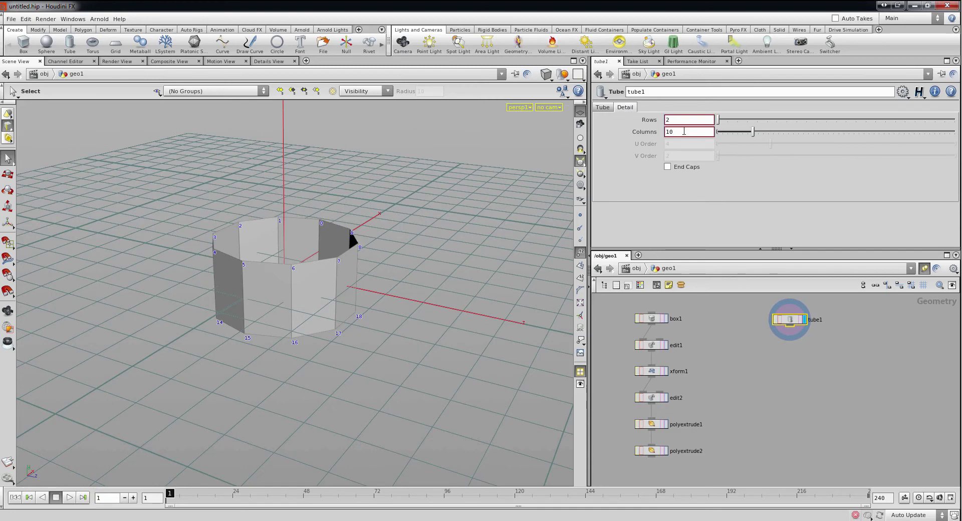
{"action": "middle_click", "coordinate": [684, 131]}
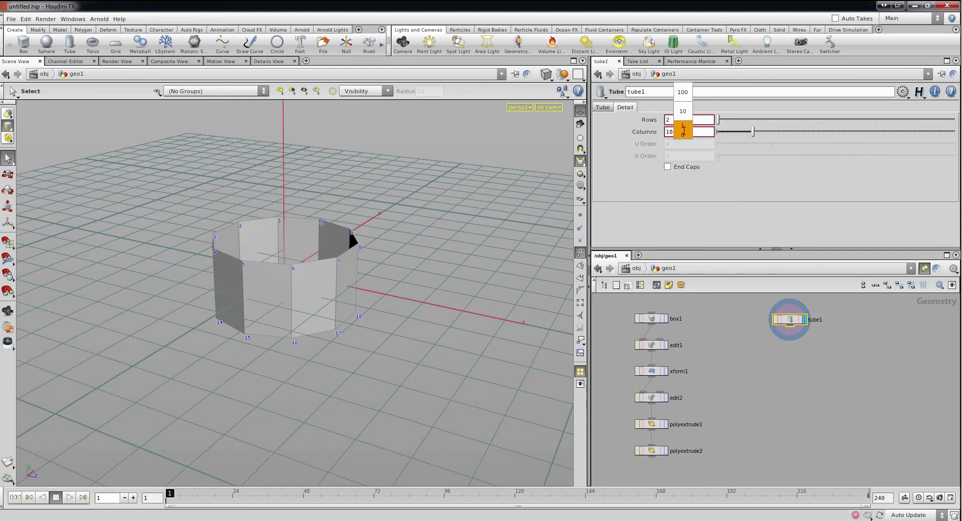
{"action": "middle_click_drag", "start_coordinate": [684, 131], "coordinate": [827, 142]}
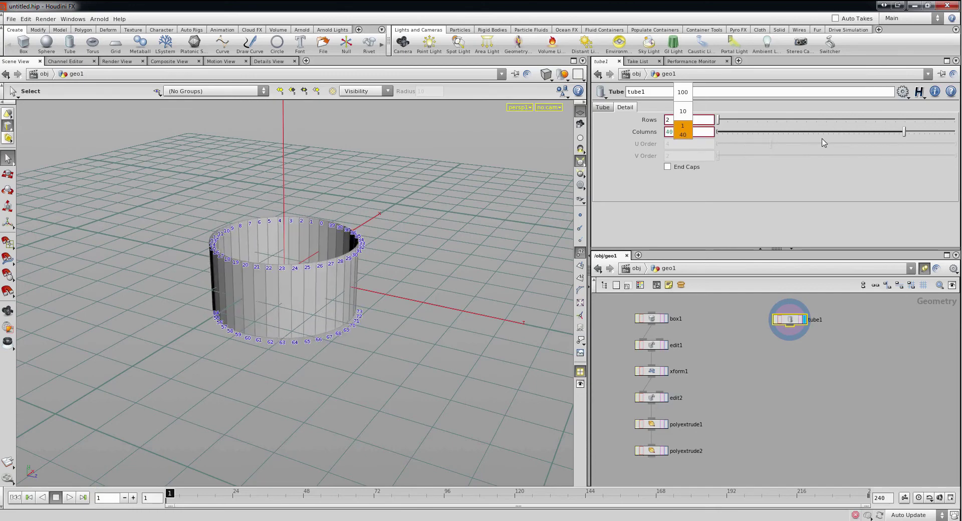
{"action": "key", "text": "space"}
{"action": "mouse_move", "coordinate": [361, 272]}
{"action": "left_mouse_down"}
{"action": "mouse_move", "coordinate": [388, 241]}
{"action": "mouse_move", "coordinate": [404, 181]}
{"action": "mouse_move", "coordinate": [397, 199]}
{"action": "left_mouse_up"}
{"action": "mouse_move", "coordinate": [390, 242]}
{"action": "left_mouse_down"}
{"action": "mouse_move", "coordinate": [423, 298]}
{"action": "mouse_move", "coordinate": [408, 322]}
{"action": "mouse_move", "coordinate": [429, 301]}
{"action": "left_mouse_up"}
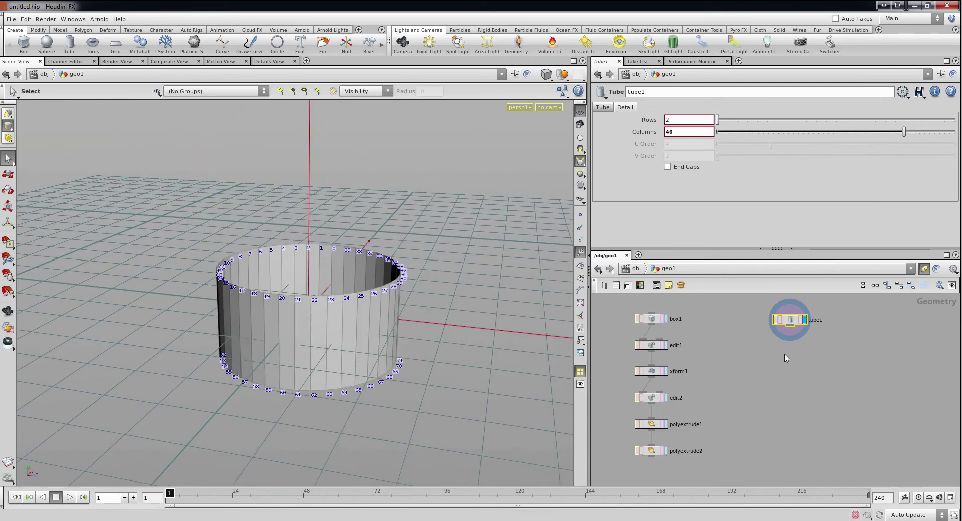
Select the tube's top ring of points from a side view.
{"action": "key", "text": "Escape"}
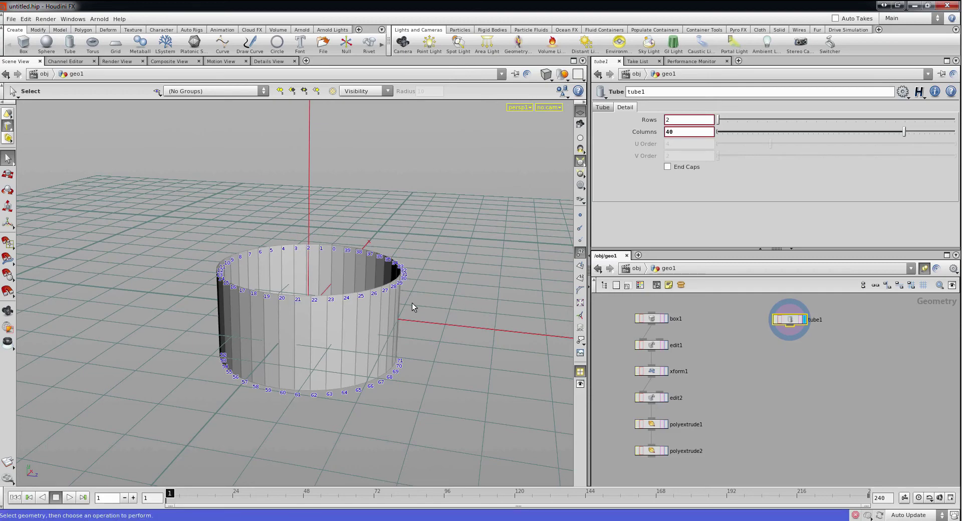
{"action": "left_click_drag", "start_coordinate": [412, 302], "coordinate": [428, 275]}
{"action": "key", "text": "s"}
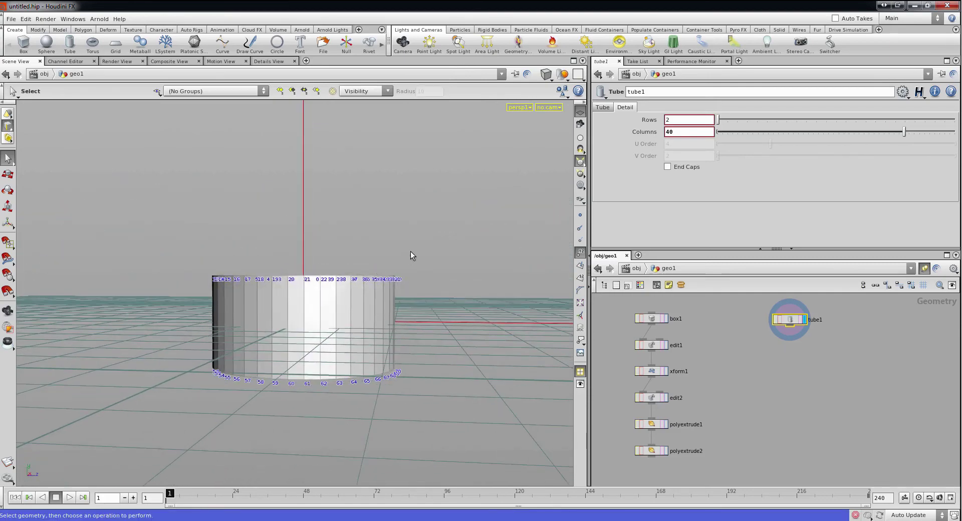
{"action": "key", "text": "Escape"}
{"action": "left_click_drag", "start_coordinate": [410, 251], "coordinate": [429, 227]}
{"action": "key", "text": "s"}
{"action": "key", "text": "Escape"}
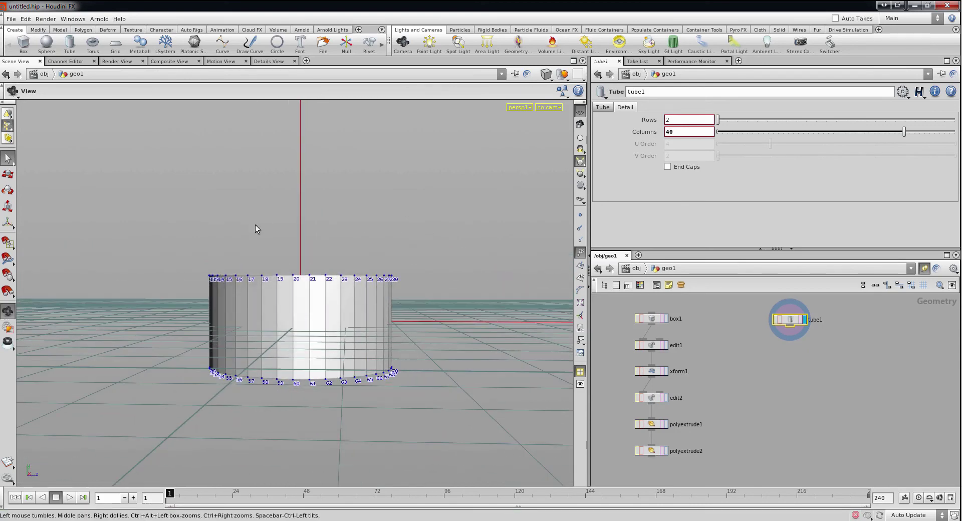
{"action": "key", "text": "s"}
{"action": "left_click_drag", "start_coordinate": [125, 216], "coordinate": [462, 296]}
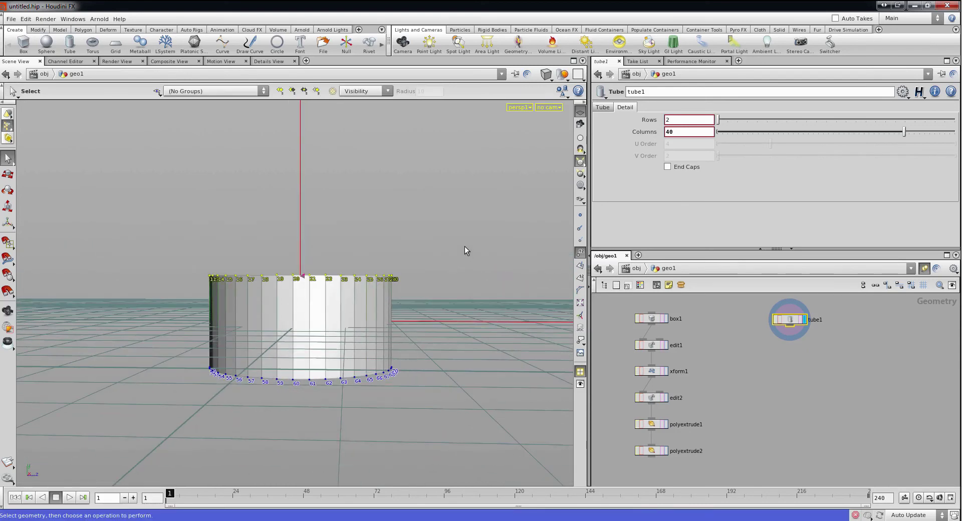
{"action": "left_click_drag", "start_coordinate": [465, 251], "coordinate": [359, 267]}
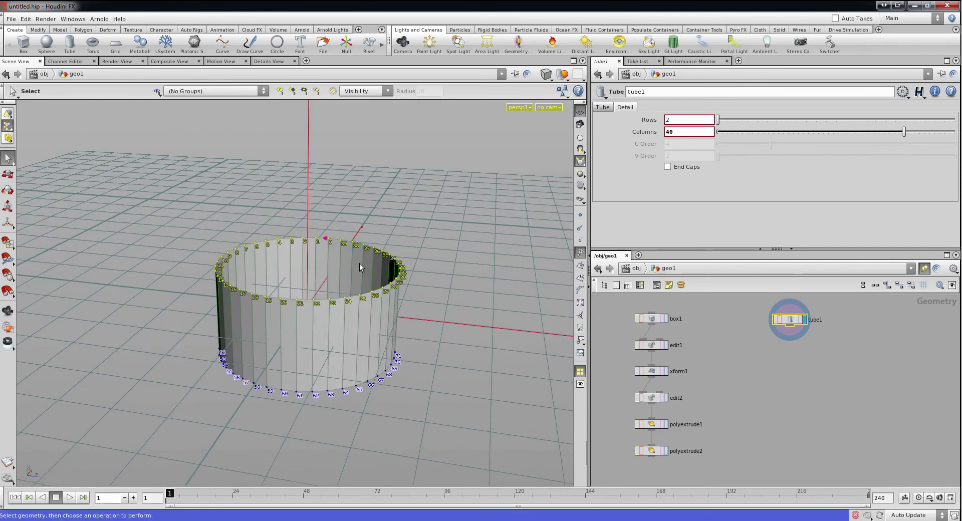
Append a fuse1 Fuse node after tube1.
{"action": "key", "text": "Tab"}
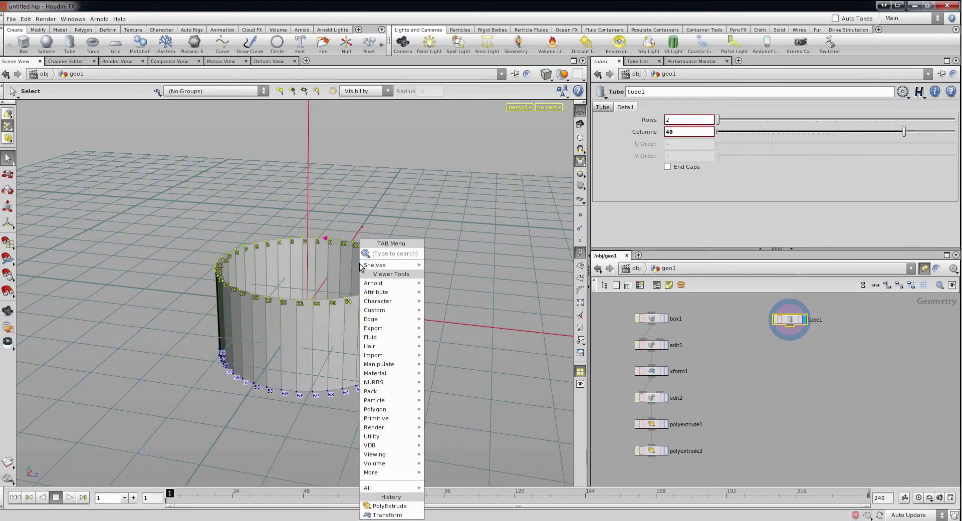
{"action": "type", "text": "Fuse"}
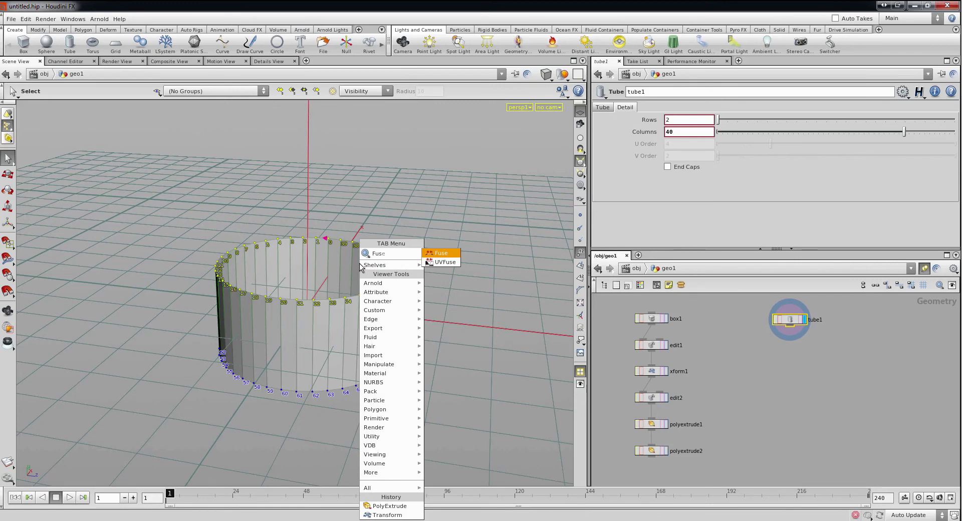
{"action": "key", "text": "Return"}
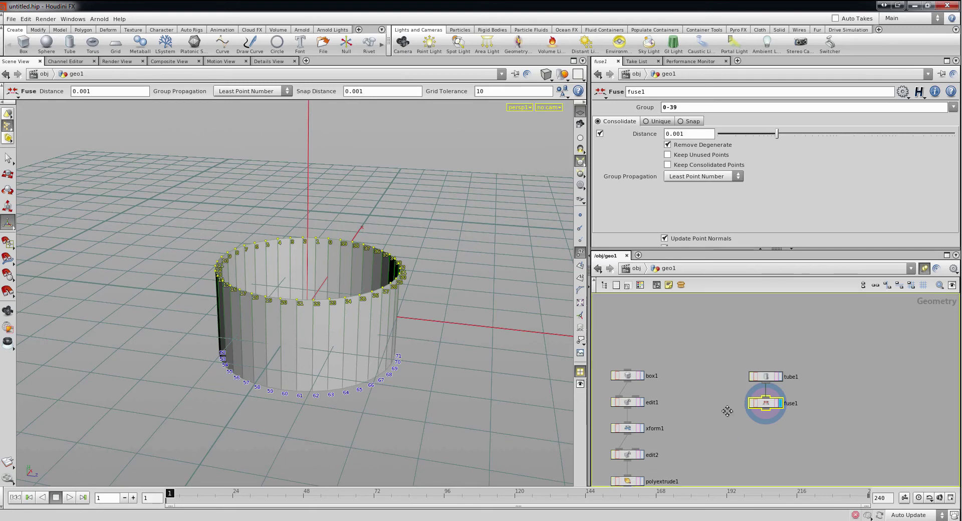
{"action": "scroll", "coordinate": [737, 433], "scroll_direction": "up", "scroll_amount": 1}
Center the nodes in the network and switch fuse1 from Consolidate to Snap mode.
{"action": "middle_click_drag", "start_coordinate": [726, 365], "coordinate": [693, 390]}
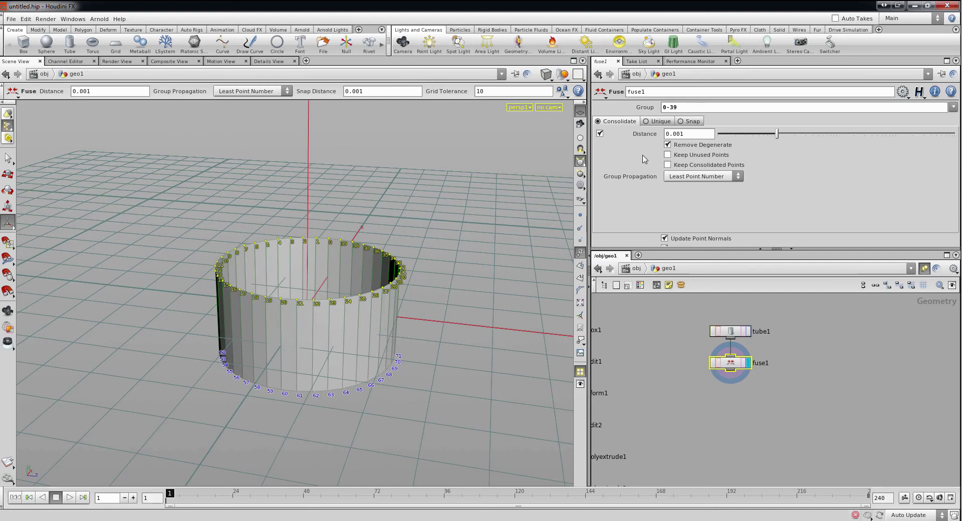
{"action": "left_click", "coordinate": [690, 122]}
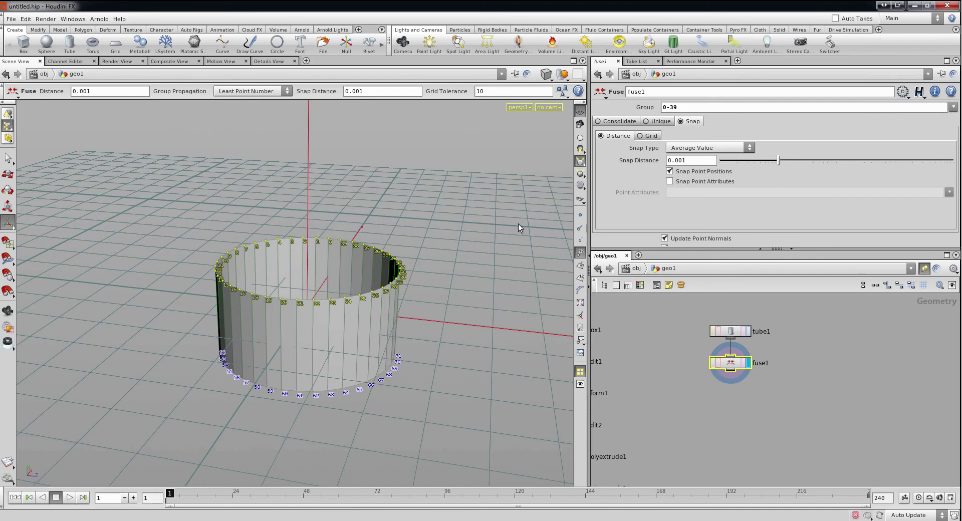
Raise fuse1's Snap Distance on the value ladder from 0.301 to 2.301, collapsing the tube's top into a tip.
{"action": "middle_click", "coordinate": [698, 160]}
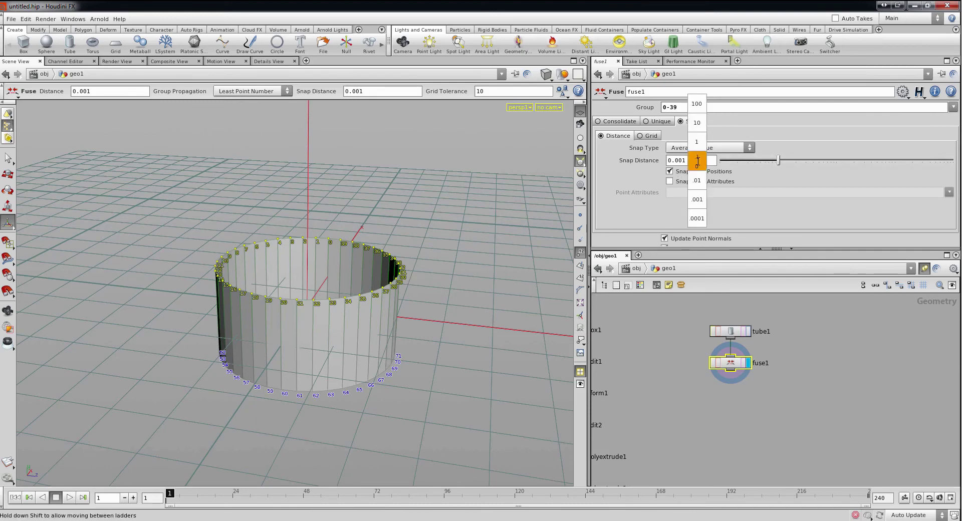
{"action": "middle_click_drag", "start_coordinate": [697, 159], "coordinate": [713, 166]}
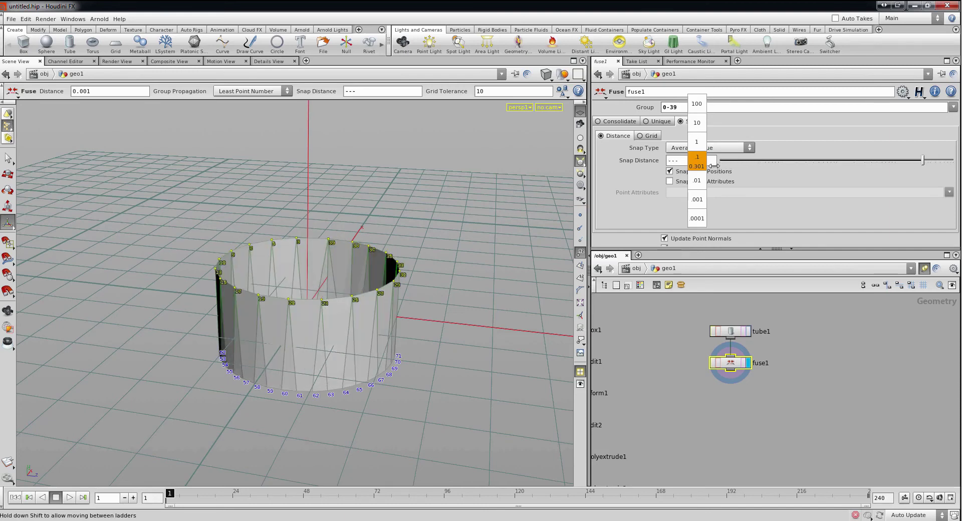
{"action": "middle_click_drag", "start_coordinate": [714, 166], "coordinate": [711, 165]}
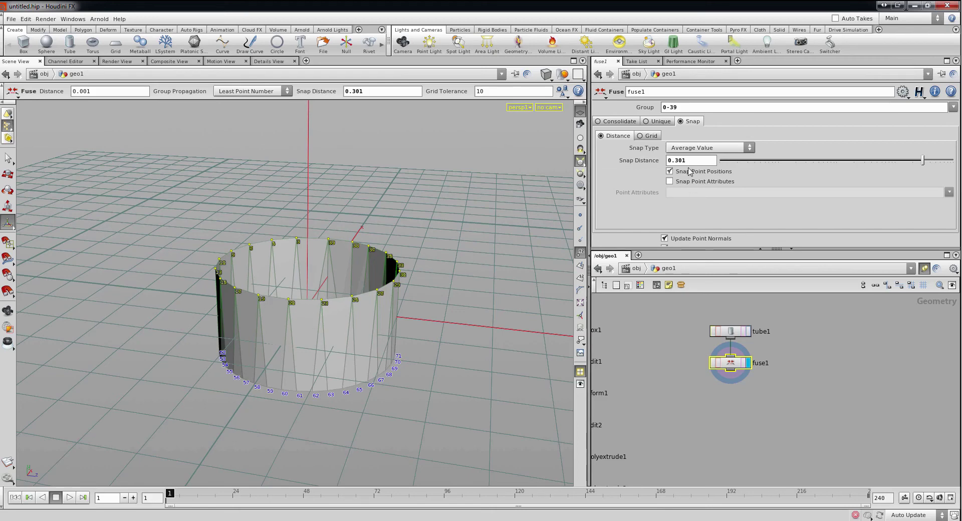
{"action": "middle_click_drag", "start_coordinate": [696, 163], "coordinate": [780, 165]}
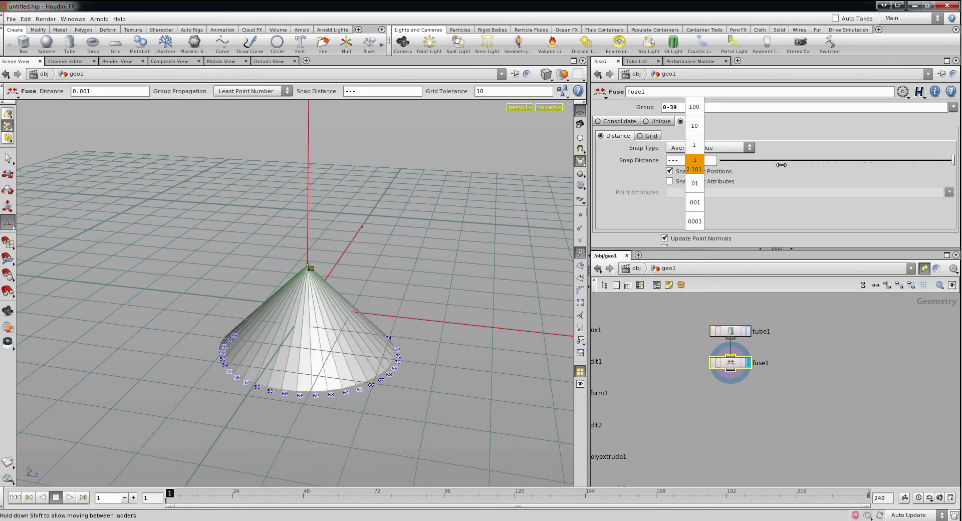
{"action": "middle_click_drag", "start_coordinate": [790, 164], "coordinate": [790, 164]}
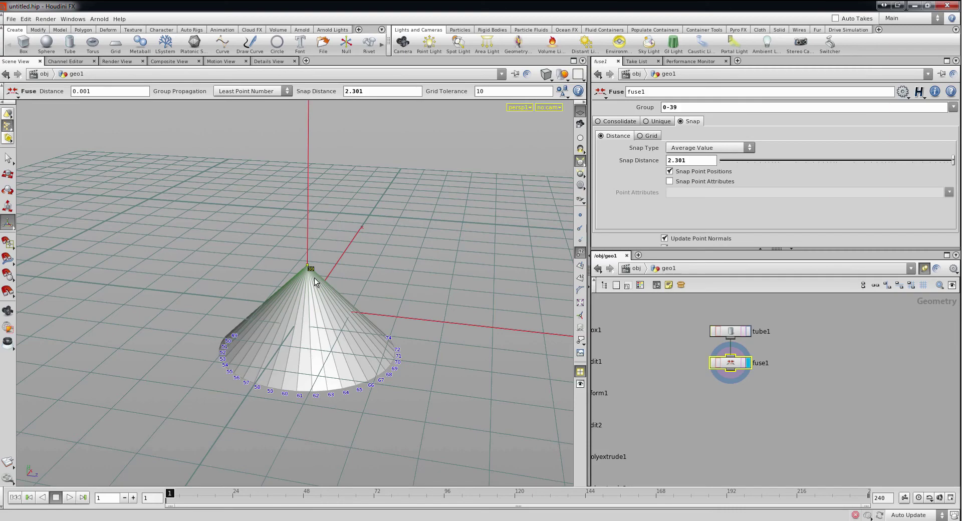
Zoom in and orbit the viewport to inspect the fused cone apex.
{"action": "key", "text": "Escape"}
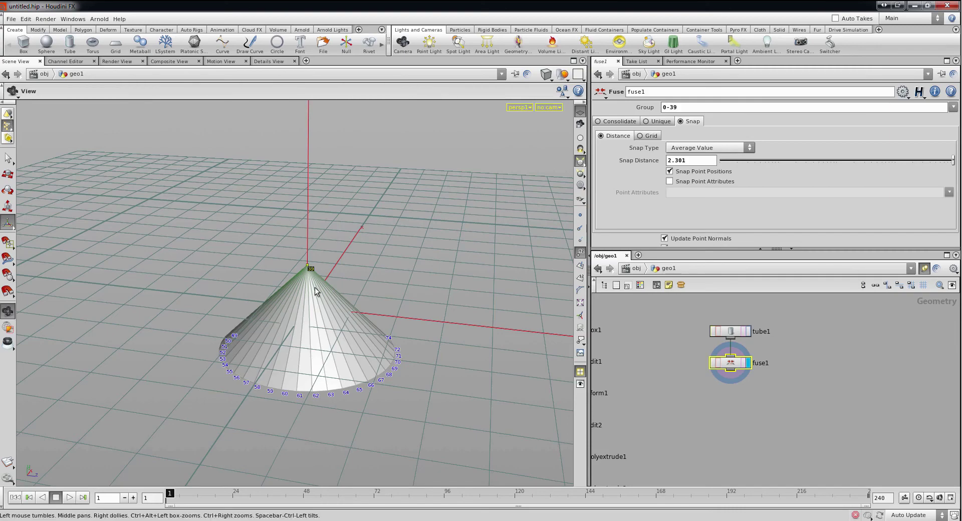
{"action": "scroll", "coordinate": [318, 283], "scroll_direction": "up", "scroll_amount": 3}
{"action": "scroll", "coordinate": [322, 286], "scroll_direction": "up", "scroll_amount": 3}
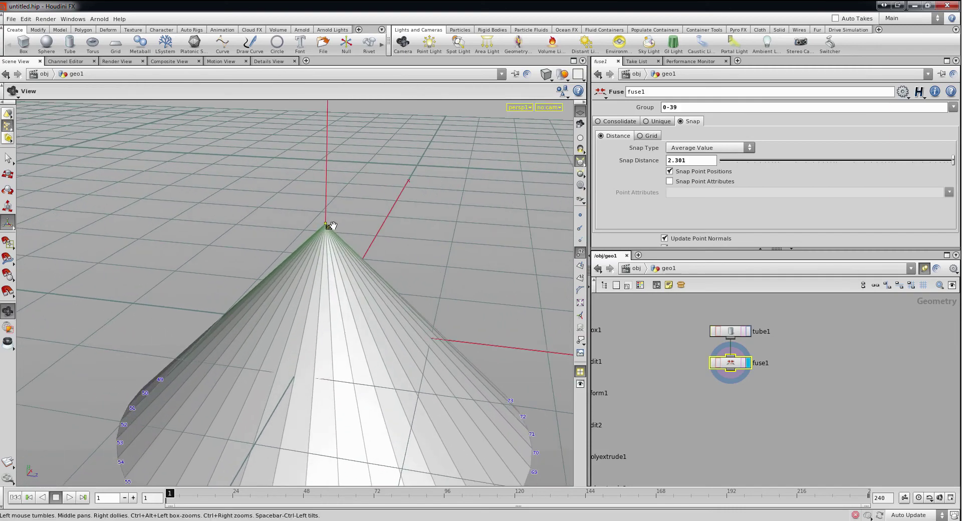
{"action": "scroll", "coordinate": [336, 220], "scroll_direction": "up", "scroll_amount": 3}
{"action": "mouse_move", "coordinate": [344, 200]}
{"action": "left_mouse_down"}
{"action": "mouse_move", "coordinate": [350, 208]}
{"action": "mouse_move", "coordinate": [371, 155]}
{"action": "mouse_move", "coordinate": [360, 269]}
{"action": "left_mouse_up"}
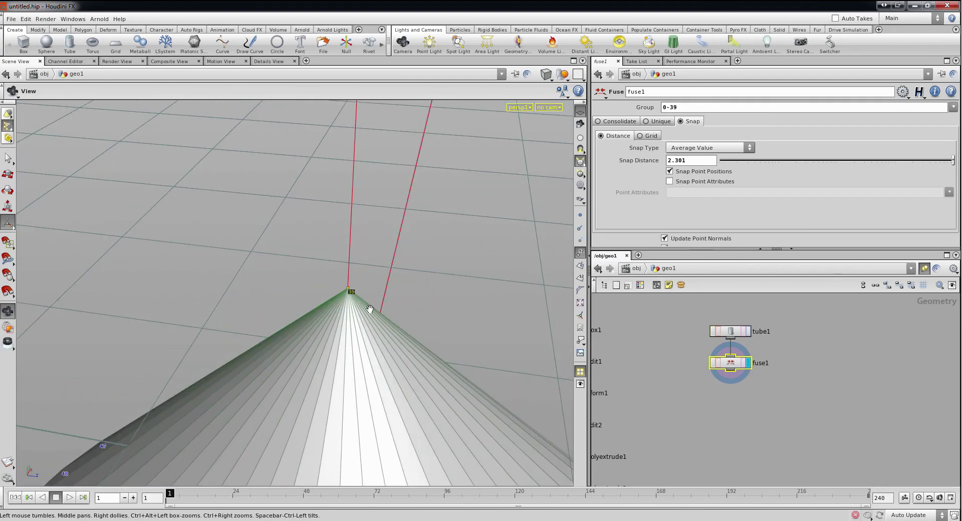
{"action": "mouse_move", "coordinate": [370, 309]}
{"action": "left_mouse_down"}
{"action": "mouse_move", "coordinate": [391, 317]}
{"action": "mouse_move", "coordinate": [386, 332]}
{"action": "mouse_move", "coordinate": [361, 343]}
{"action": "mouse_move", "coordinate": [338, 282]}
{"action": "mouse_move", "coordinate": [355, 208]}
{"action": "left_mouse_up"}
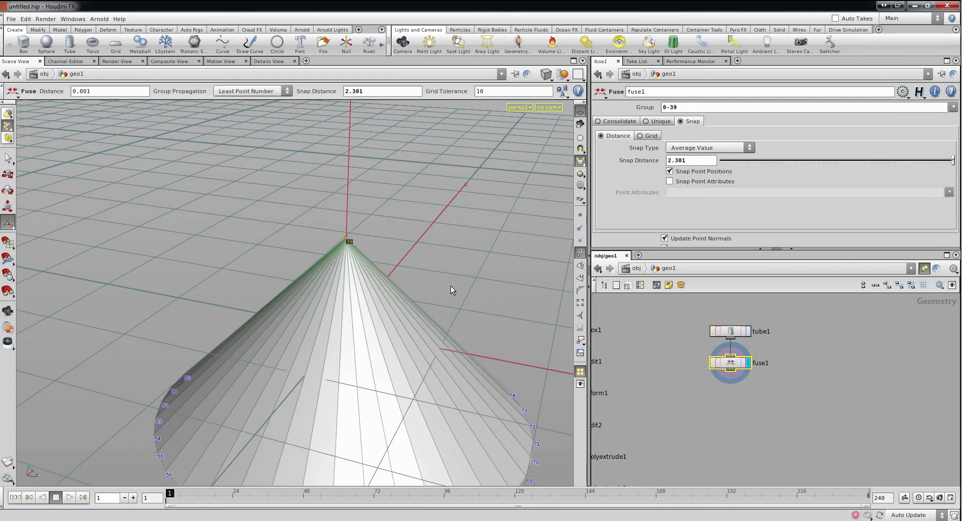
Add a second Fuse node, fuse2, after fuse1.
{"action": "key", "text": "Tab"}
{"action": "type", "text": "fuse"}
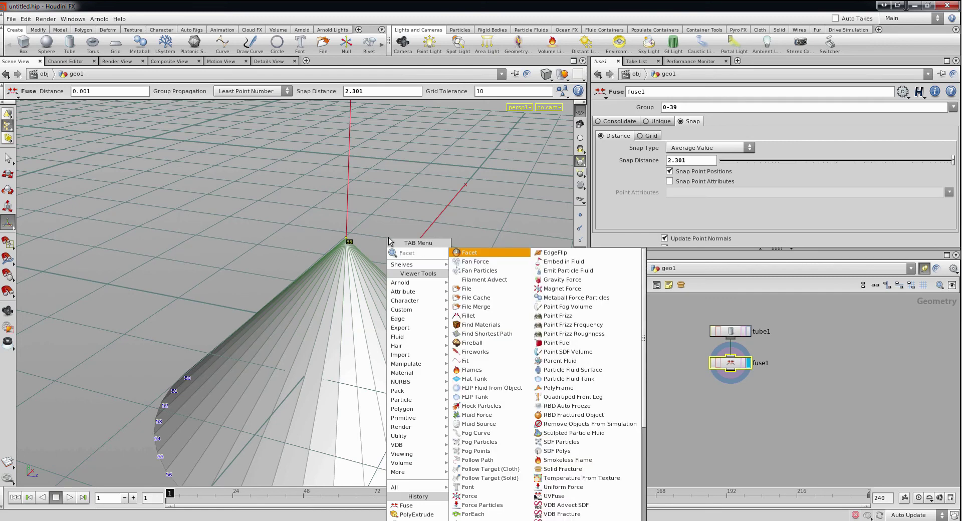
{"action": "key", "text": "Return"}
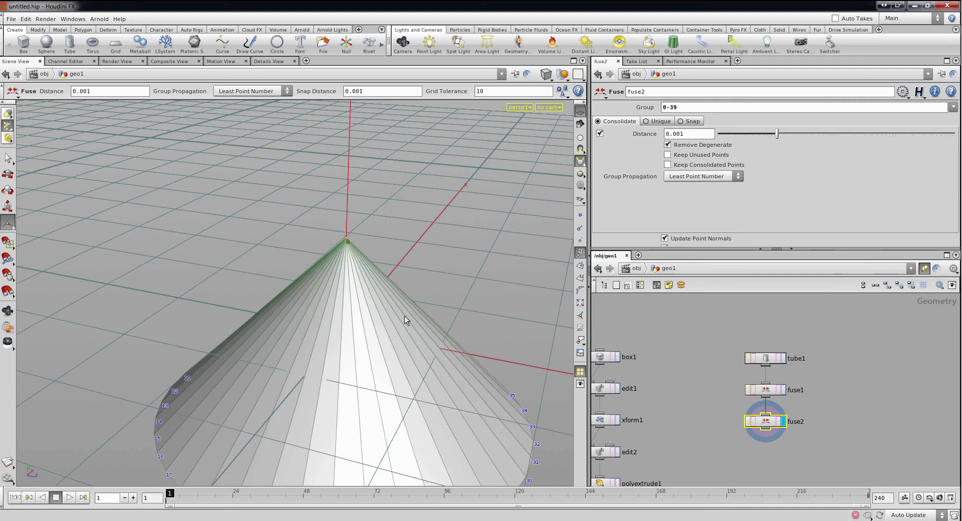
Orbit the viewport to a side-on view of the cone's open base.
{"action": "key", "text": "Escape"}
{"action": "mouse_move", "coordinate": [404, 316]}
{"action": "left_mouse_down"}
{"action": "mouse_move", "coordinate": [387, 269]}
{"action": "mouse_move", "coordinate": [373, 327]}
{"action": "mouse_move", "coordinate": [387, 257]}
{"action": "mouse_move", "coordinate": [366, 189]}
{"action": "mouse_move", "coordinate": [356, 285]}
{"action": "mouse_move", "coordinate": [377, 337]}
{"action": "mouse_move", "coordinate": [375, 288]}
{"action": "mouse_move", "coordinate": [366, 311]}
{"action": "mouse_move", "coordinate": [361, 268]}
{"action": "mouse_move", "coordinate": [386, 281]}
{"action": "mouse_move", "coordinate": [388, 327]}
{"action": "mouse_move", "coordinate": [377, 317]}
{"action": "left_mouse_up"}
{"action": "key", "text": "Return"}
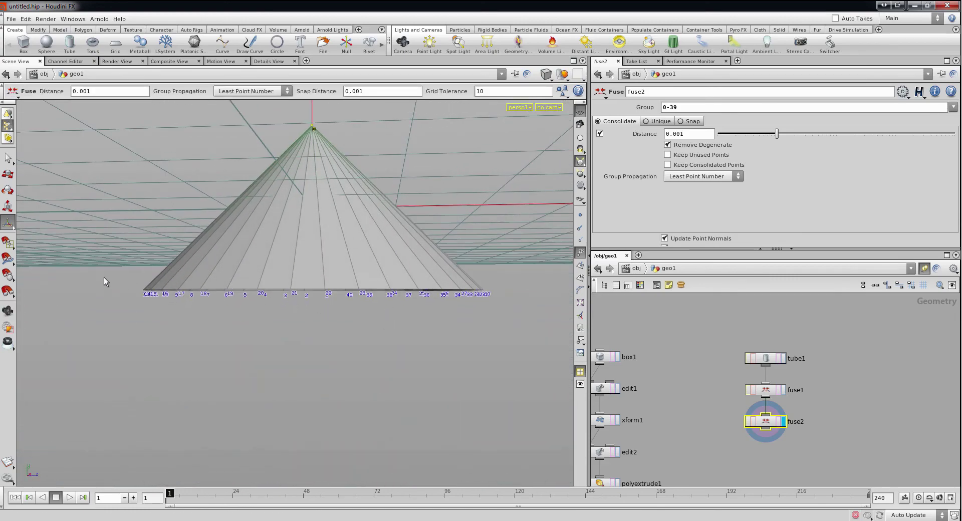
{"action": "key", "text": "Escape"}
{"action": "mouse_move", "coordinate": [104, 278]}
{"action": "left_mouse_down"}
{"action": "mouse_move", "coordinate": [253, 281]}
{"action": "mouse_move", "coordinate": [258, 319]}
{"action": "mouse_move", "coordinate": [315, 266]}
{"action": "mouse_move", "coordinate": [281, 266]}
{"action": "mouse_move", "coordinate": [290, 223]}
{"action": "mouse_move", "coordinate": [193, 260]}
{"action": "left_mouse_up"}
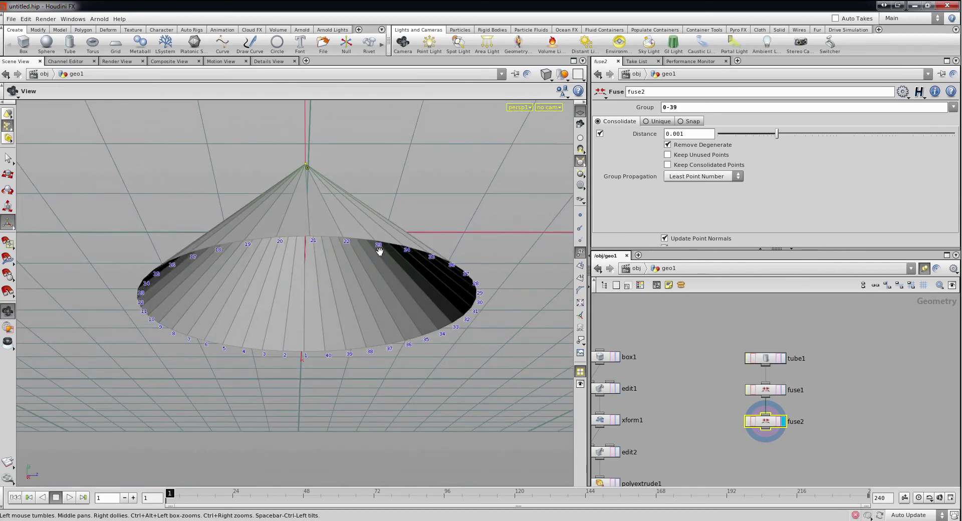
{"action": "mouse_move", "coordinate": [379, 251]}
{"action": "left_mouse_down"}
{"action": "mouse_move", "coordinate": [360, 281]}
{"action": "mouse_move", "coordinate": [251, 301]}
{"action": "left_mouse_up"}
{"action": "key", "text": "Return"}
Box-select the ring of base points and bring up the operations menu.
{"action": "key", "text": "s"}
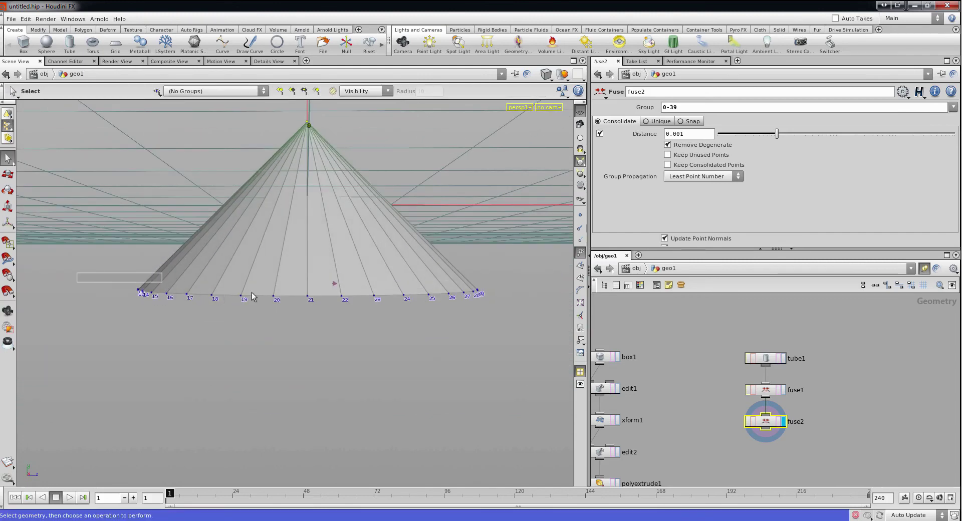
{"action": "mouse_move", "coordinate": [79, 273]}
{"action": "left_mouse_down"}
{"action": "mouse_move", "coordinate": [501, 320]}
{"action": "mouse_move", "coordinate": [395, 323]}
{"action": "mouse_move", "coordinate": [393, 292]}
{"action": "left_mouse_up"}
{"action": "key", "text": "Escape"}
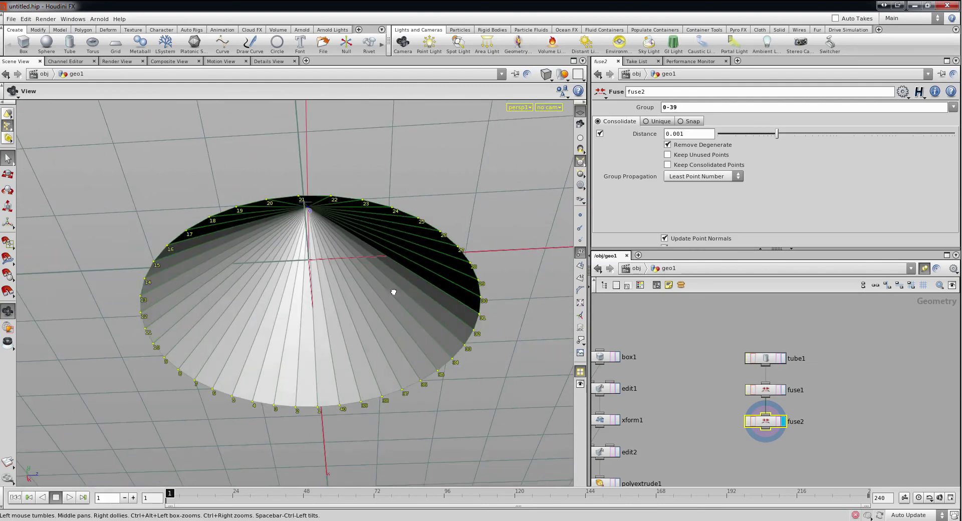
{"action": "key", "text": "s"}
{"action": "key", "text": "Tab"}
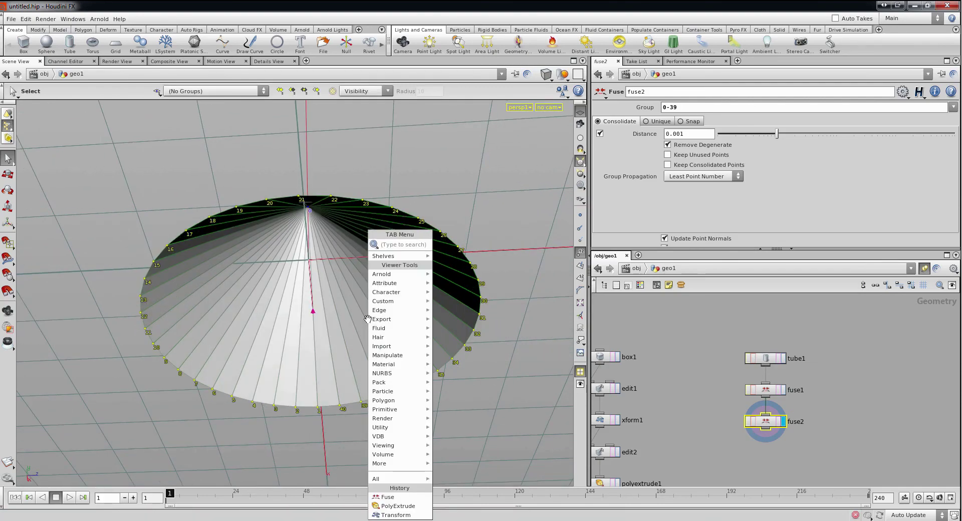
Add a PolyCap node after fuse2 to close the cone's base, then orbit to check the cap.
{"action": "type", "text": "polyc"}
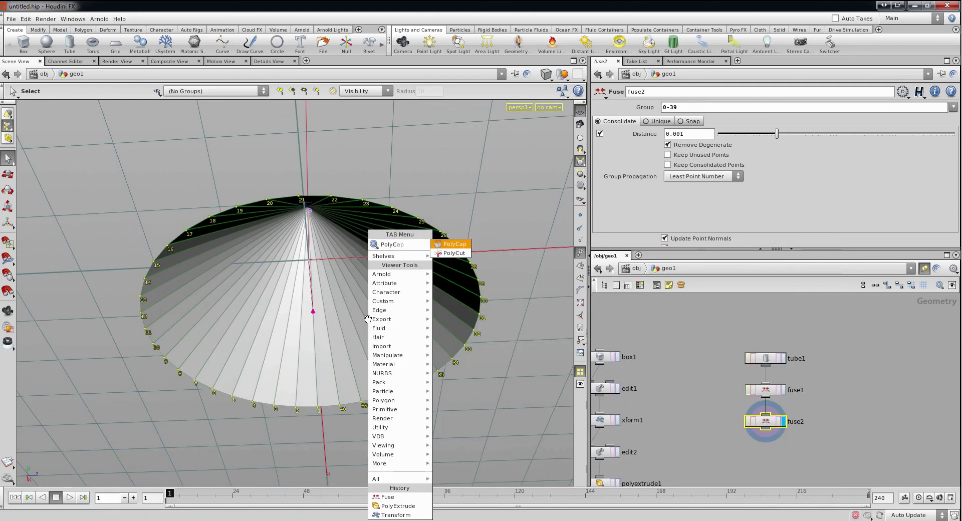
{"action": "key", "text": "Return"}
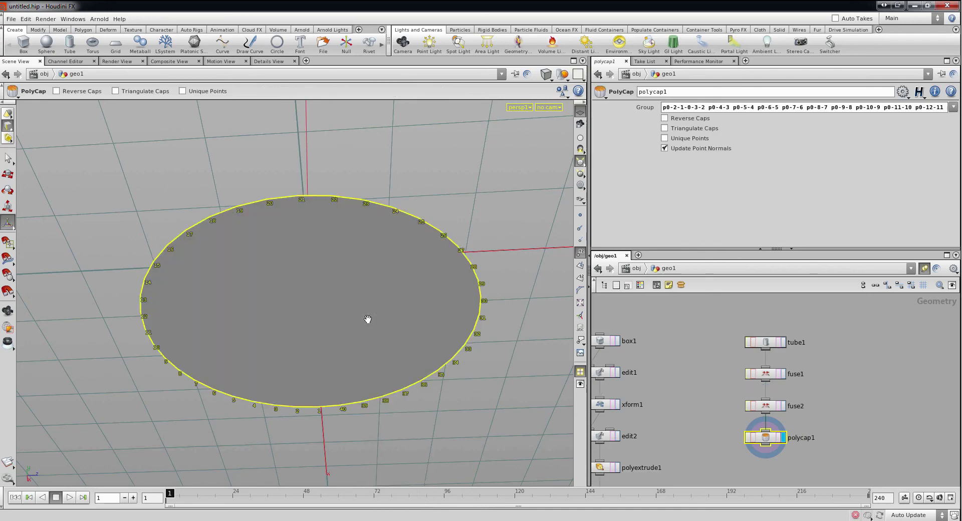
{"action": "key", "text": "Escape"}
{"action": "mouse_move", "coordinate": [365, 296]}
{"action": "left_mouse_down"}
{"action": "mouse_move", "coordinate": [347, 348]}
{"action": "mouse_move", "coordinate": [394, 244]}
{"action": "mouse_move", "coordinate": [398, 337]}
{"action": "left_mouse_up"}
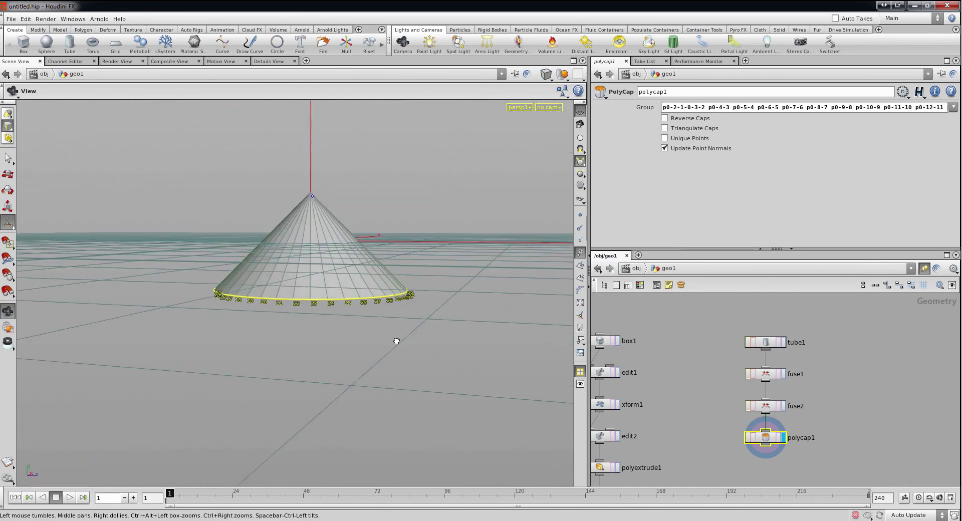
{"action": "key", "text": "Return"}
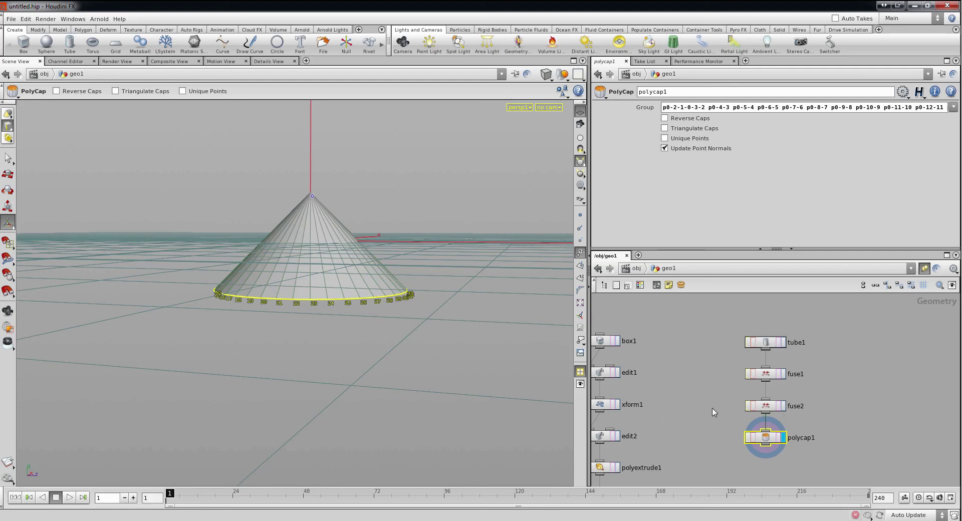
Fit the network view and move box1 through polyextrude2 into a column beside the tube1 chain.
{"action": "key", "text": "h"}
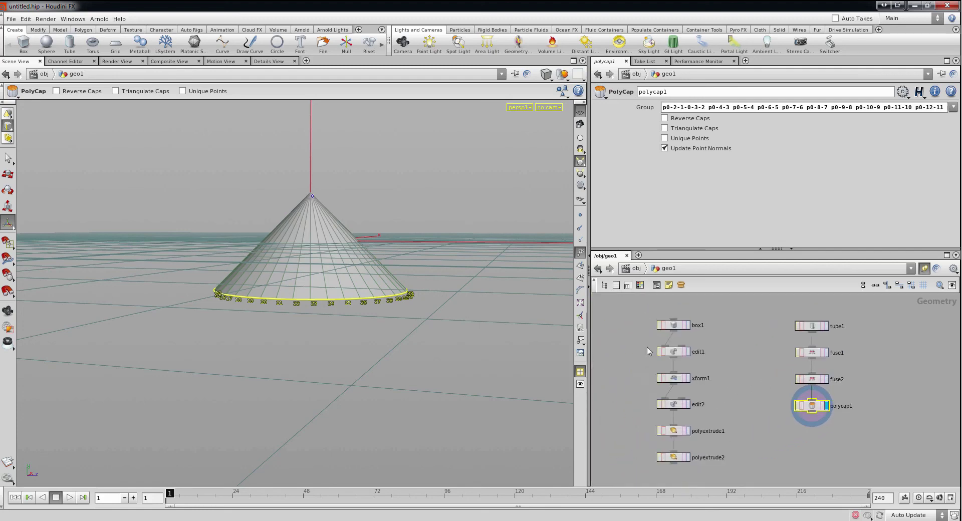
{"action": "mouse_move", "coordinate": [650, 321]}
{"action": "left_mouse_down"}
{"action": "mouse_move", "coordinate": [700, 459]}
{"action": "mouse_move", "coordinate": [777, 459]}
{"action": "left_mouse_up"}
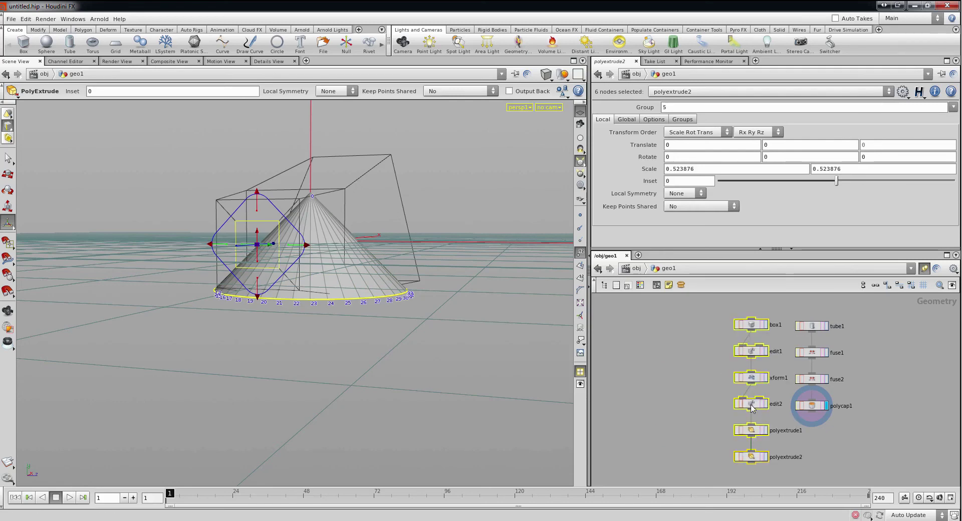
{"action": "left_click_drag", "start_coordinate": [761, 410], "coordinate": [745, 410]}
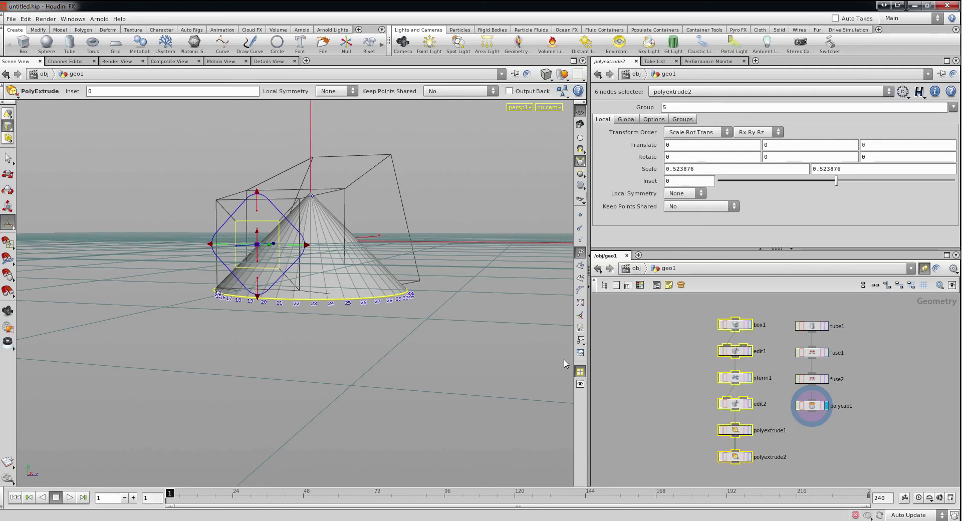